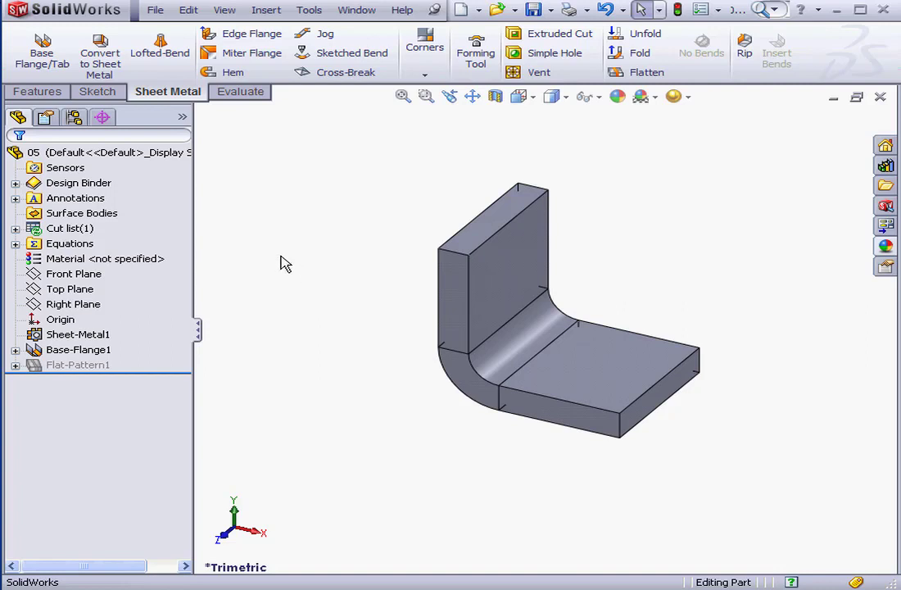
- Start a new bend table from Insert > Sheet Metal > Bend Table and accept the flat-pattern warning
click(264, 18)
mouse_move(340, 223)
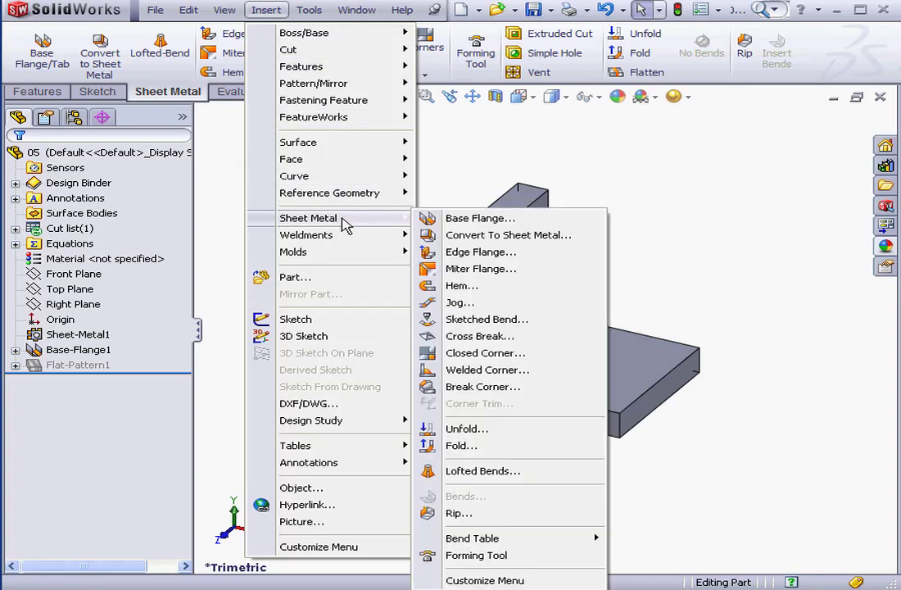
mouse_move(557, 541)
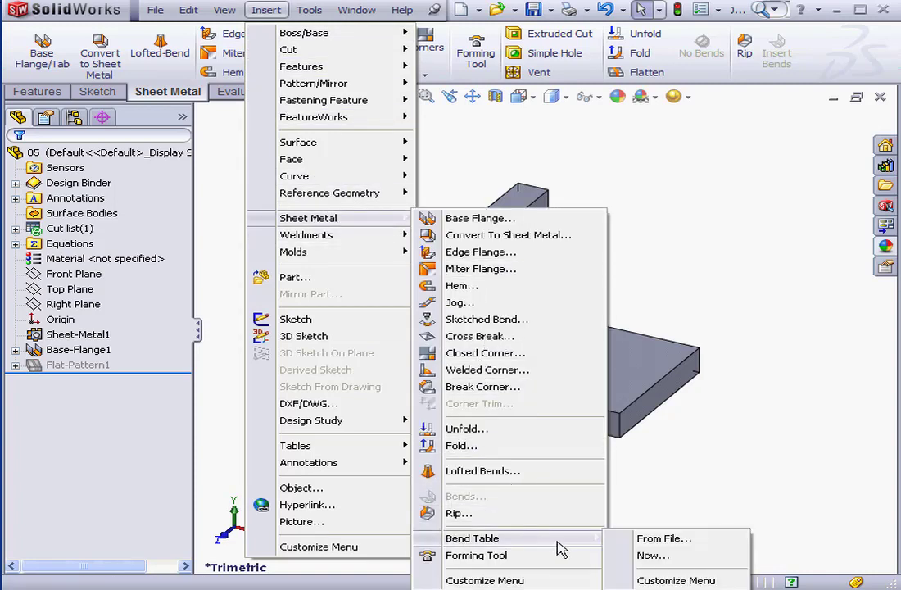
click(648, 556)
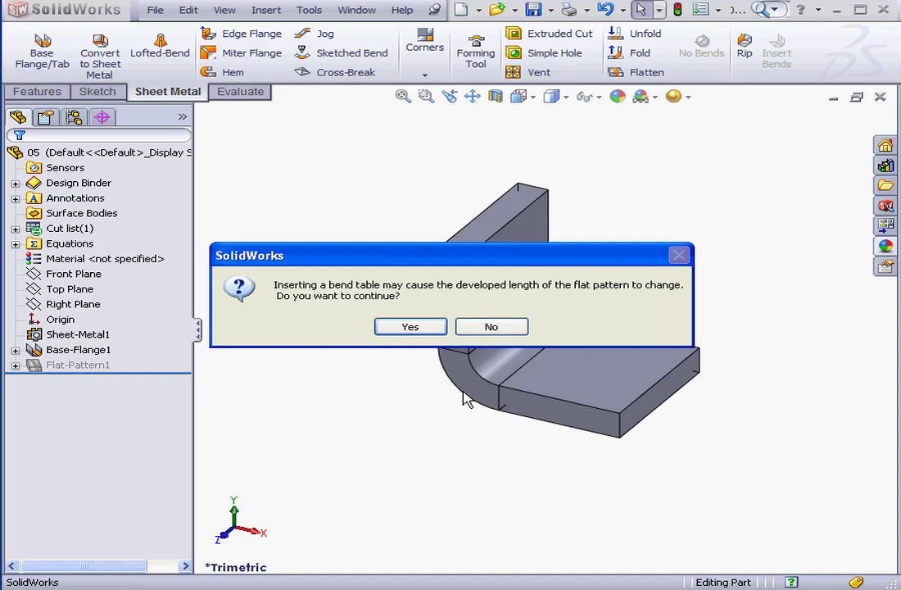
click(410, 327)
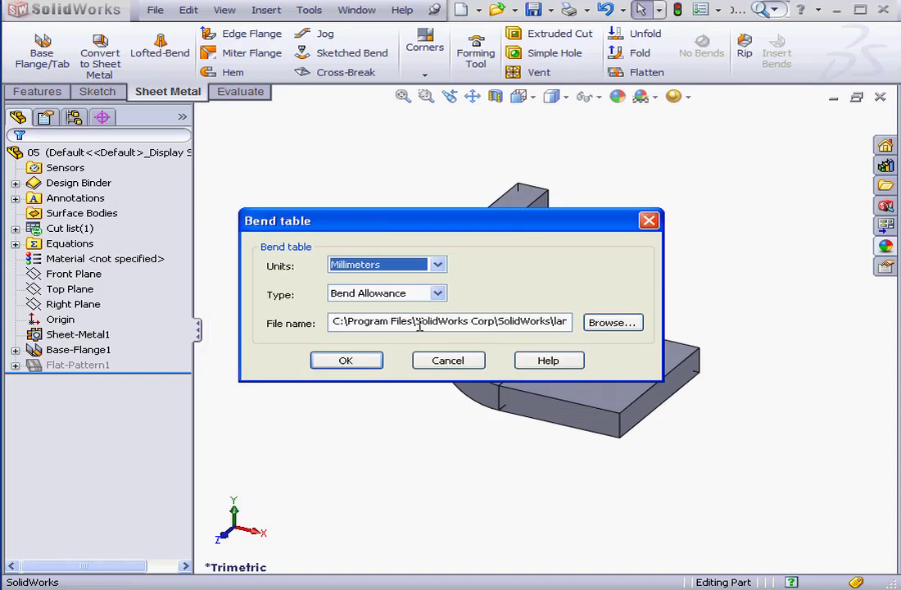
- Keep Millimeters as the table units and Bend Allowance as the table type
click(437, 265)
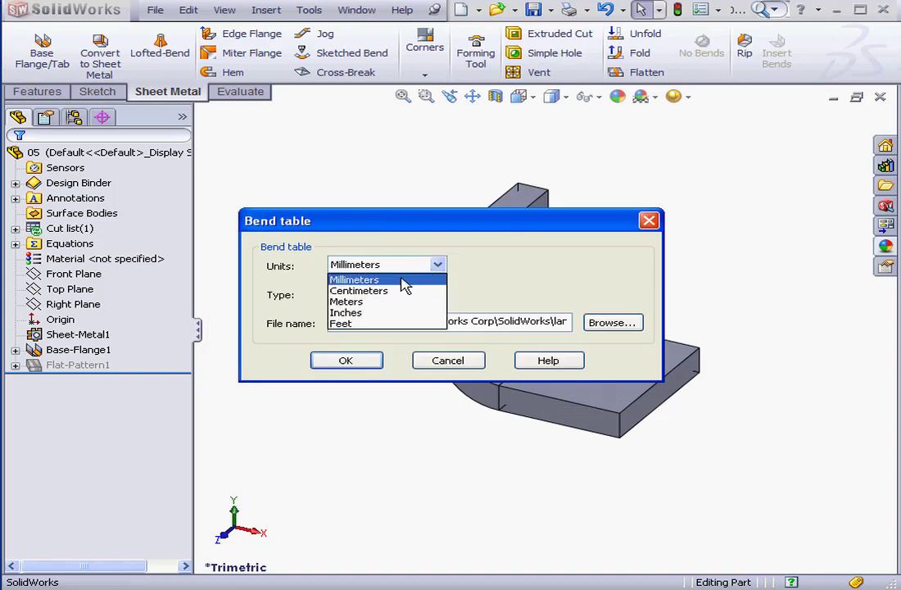
click(387, 281)
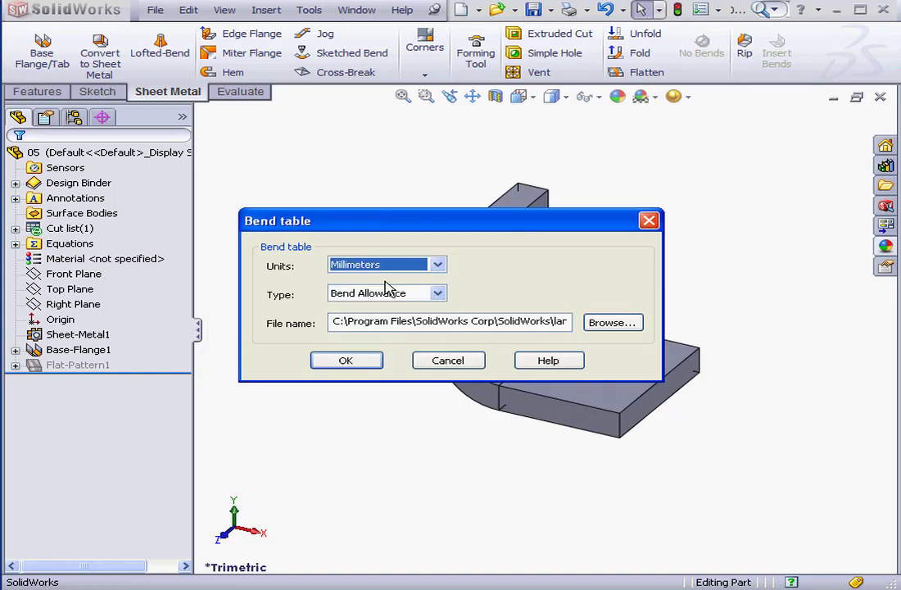
click(438, 294)
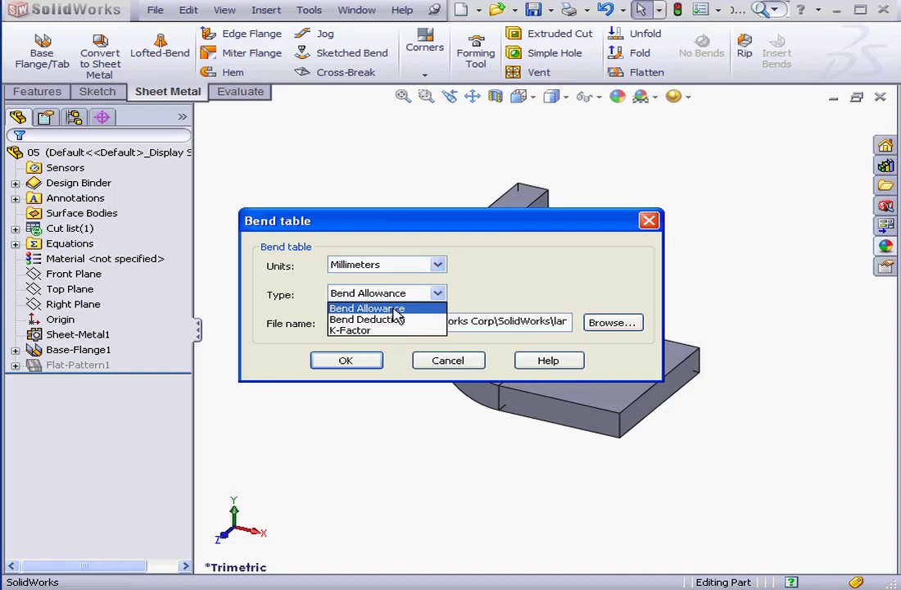
click(394, 311)
click(394, 326)
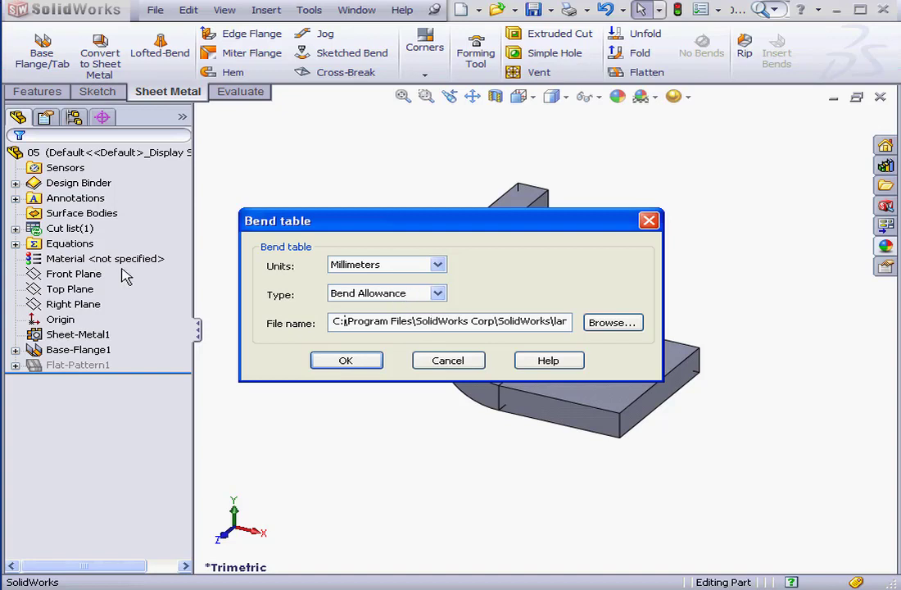
key(alt+Tab)
drag(221, 147, 569, 48)
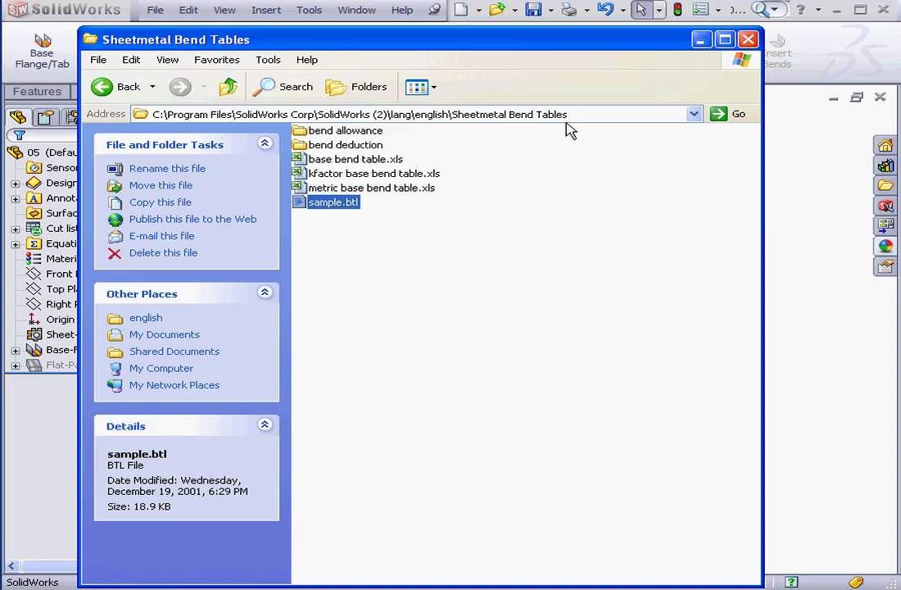
double_click(357, 145)
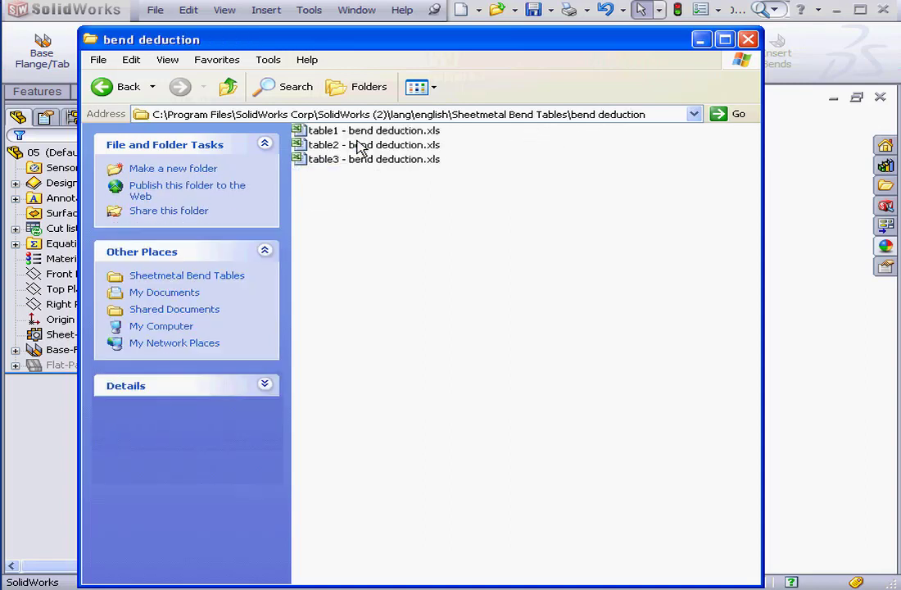
click(229, 87)
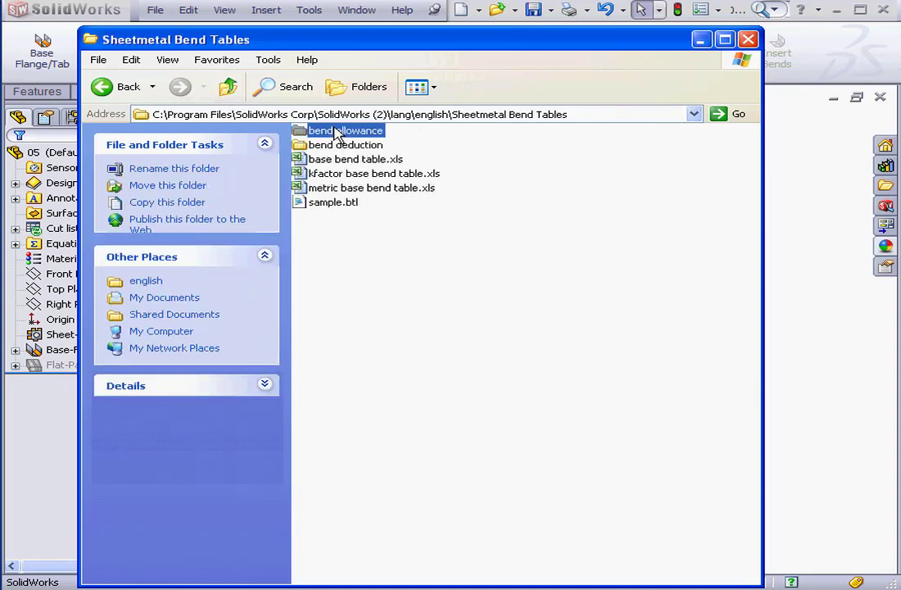
double_click(332, 129)
click(233, 88)
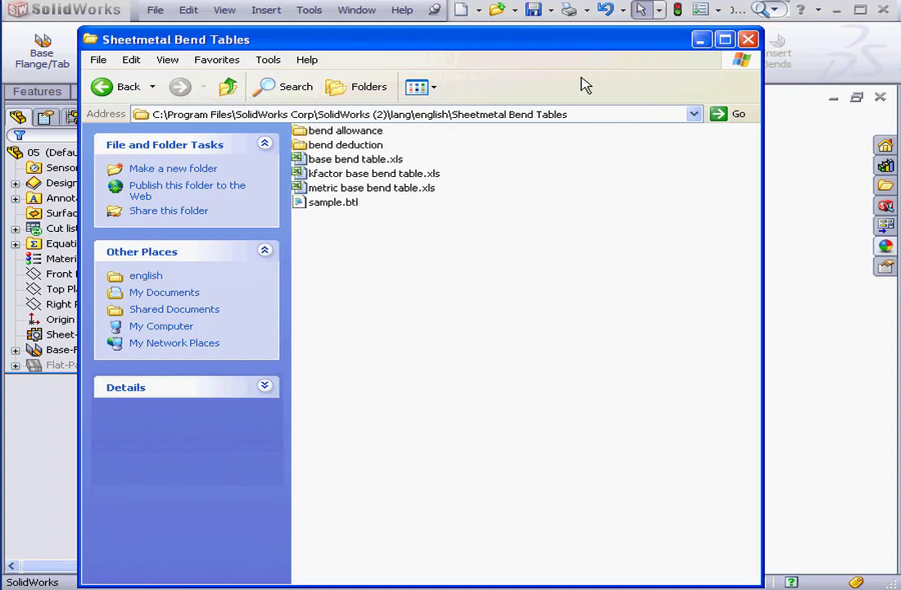
key(alt+F4)
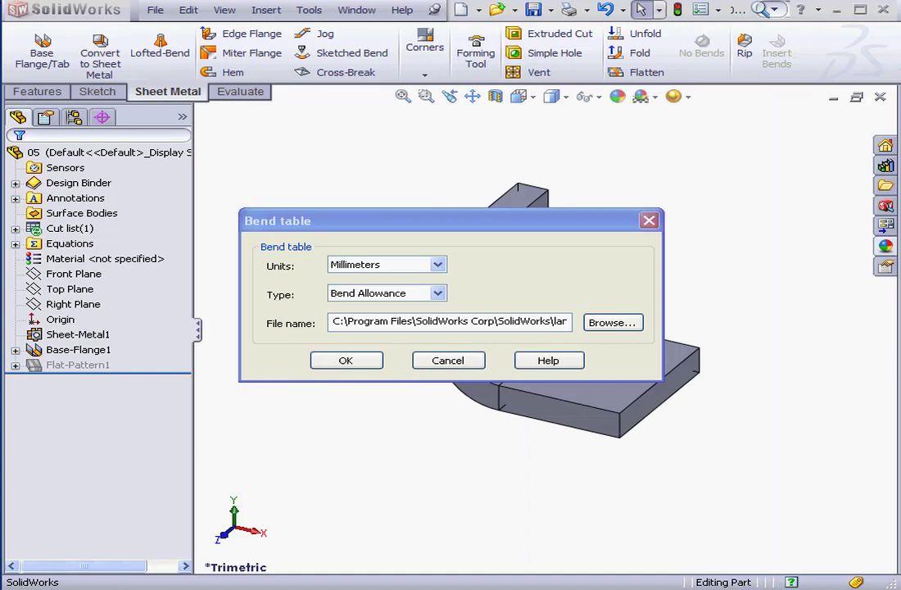
- Confirm the table and enter 90° allowances 2.33 in E15 (radius 1.00) and 3.35 in G15 (radius 2.00)
click(346, 360)
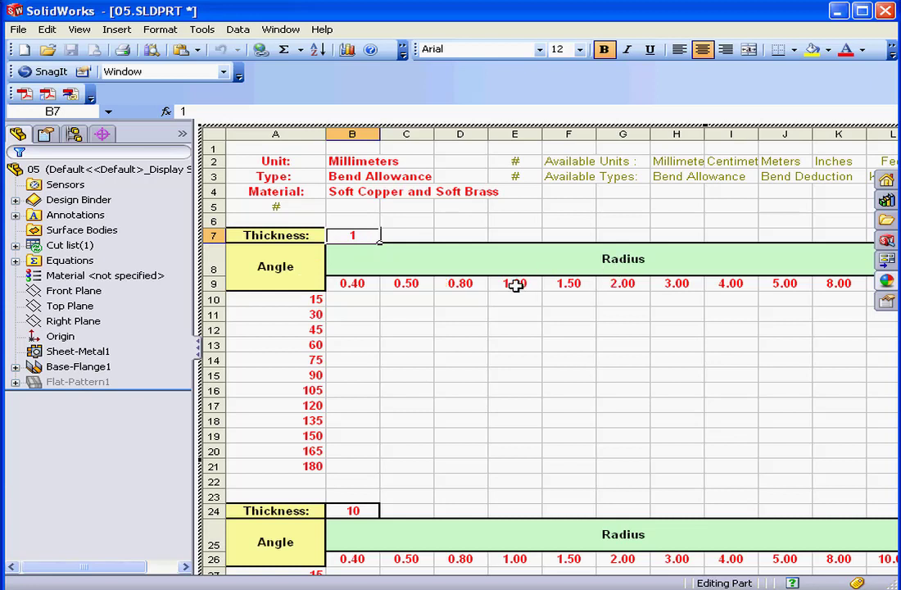
double_click(514, 374)
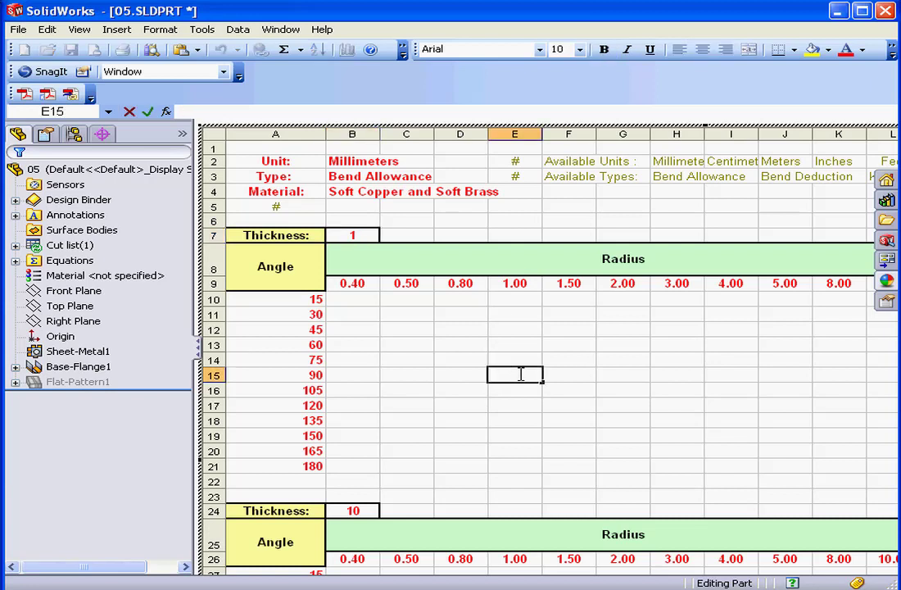
text(2.33)
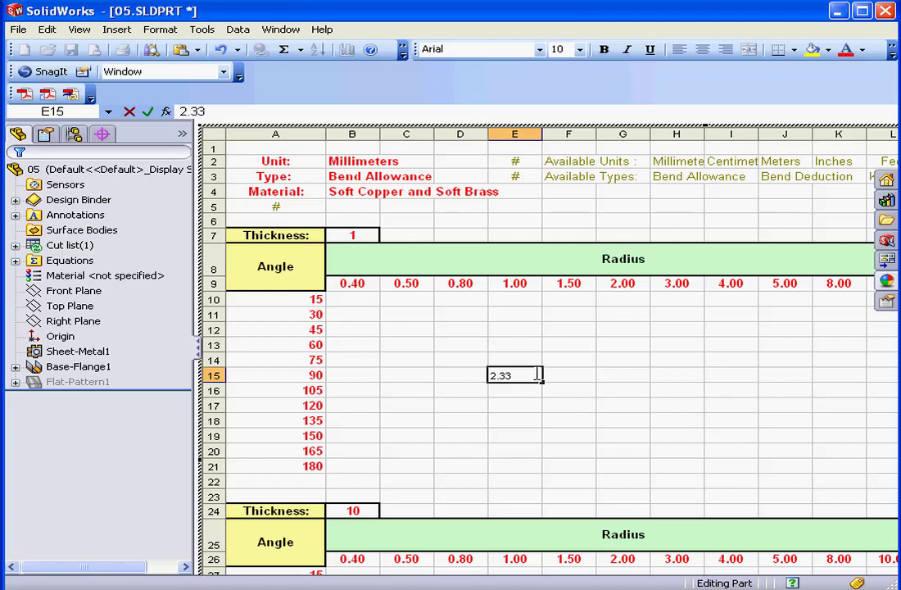
click(622, 374)
double_click(622, 374)
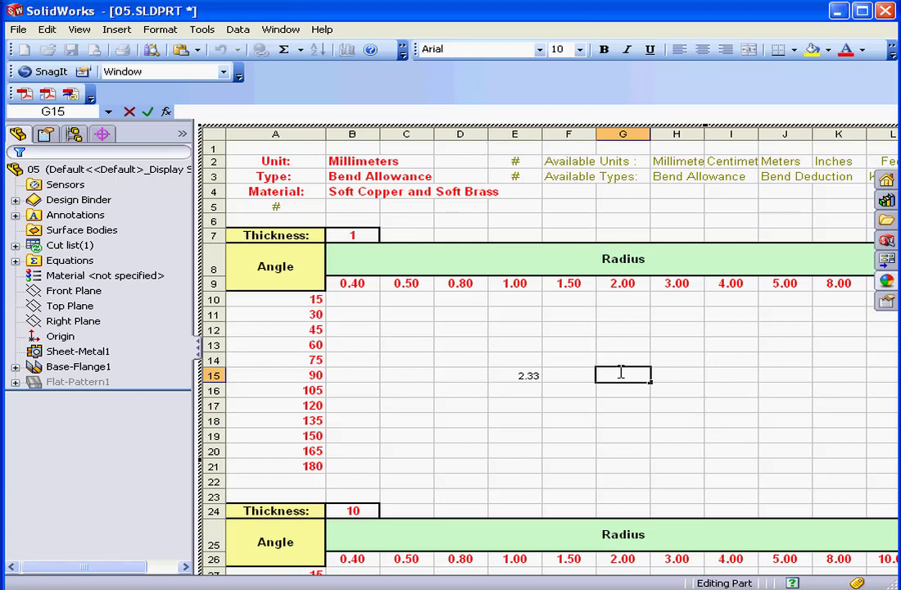
text(3.35)
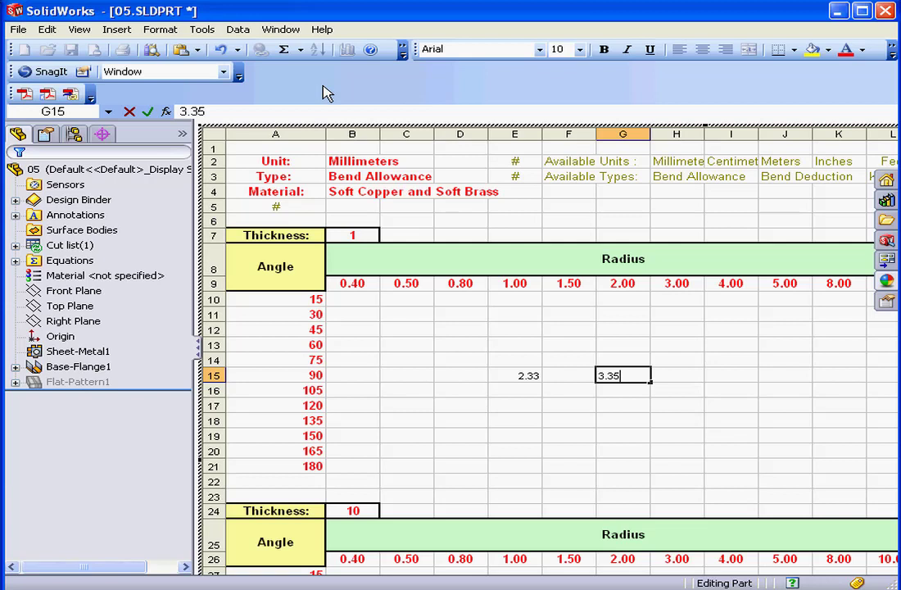
click(253, 123)
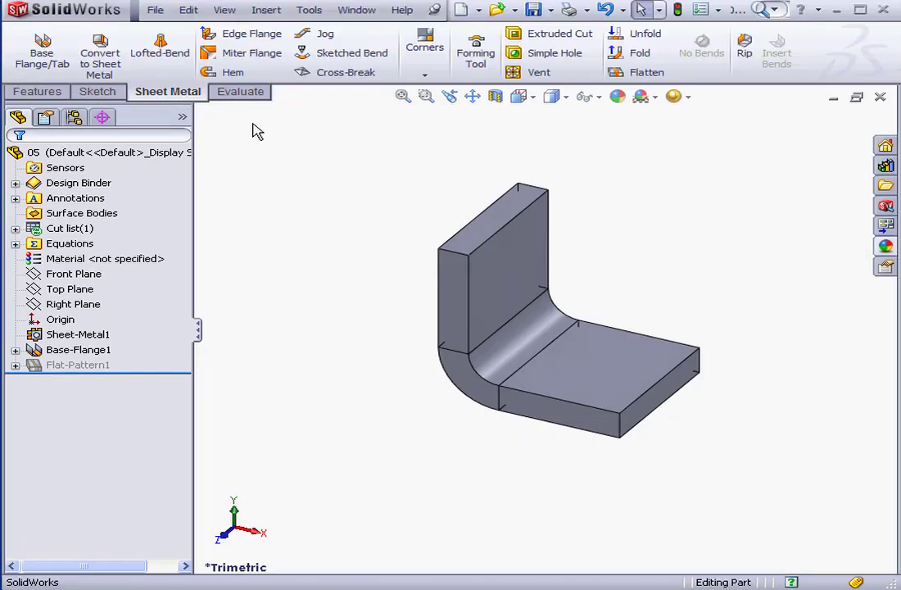
- Apply BENDTABLE1 in the Sheet-Metal1 parameters and flatten the part
right_click(87, 335)
click(104, 288)
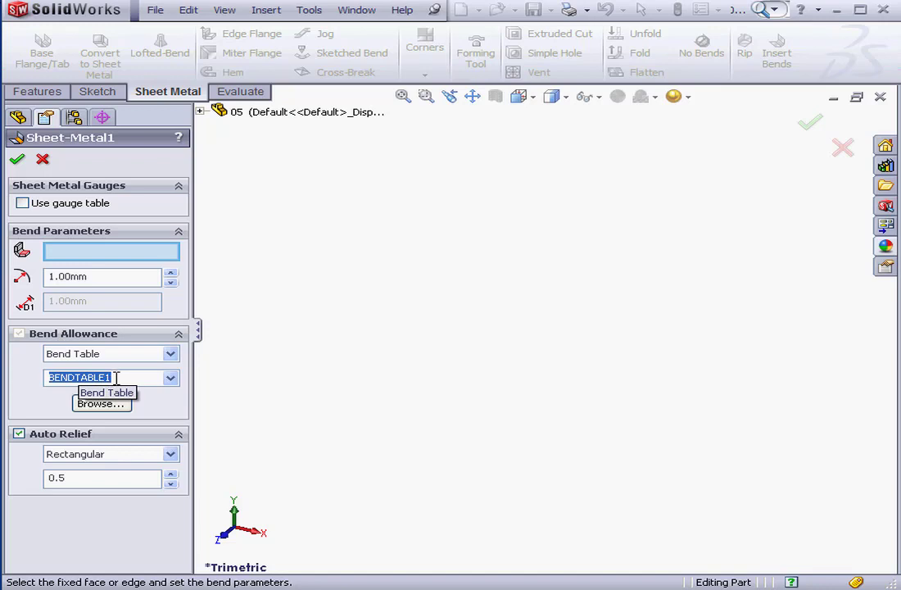
click(42, 158)
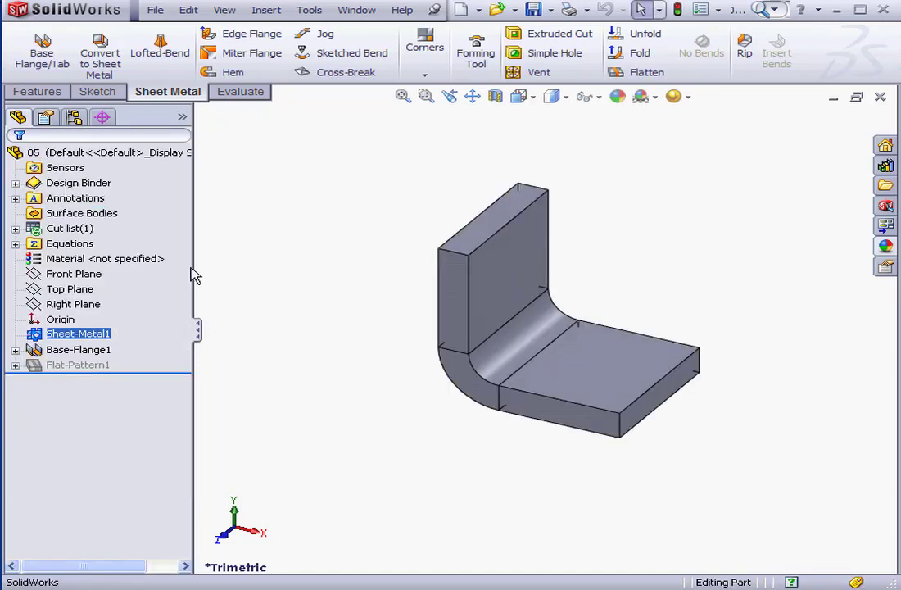
click(645, 75)
- Measure the flattened bend region's edge at 2.33mm, then close Measure
click(246, 92)
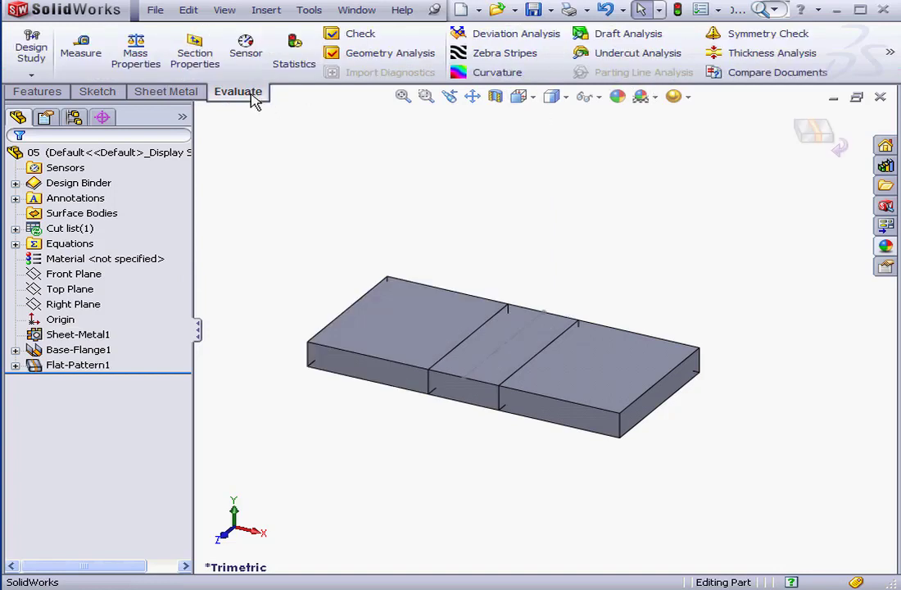
click(81, 49)
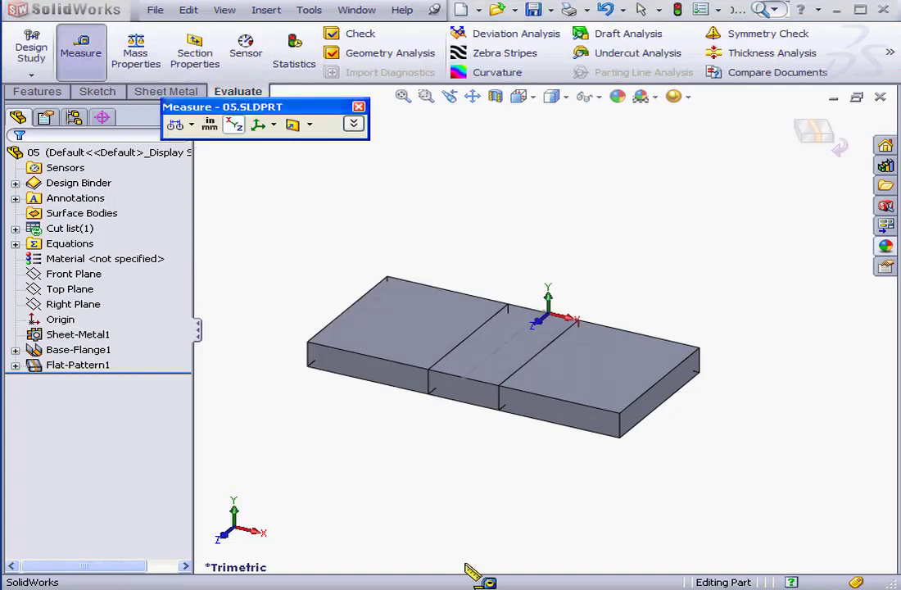
click(480, 407)
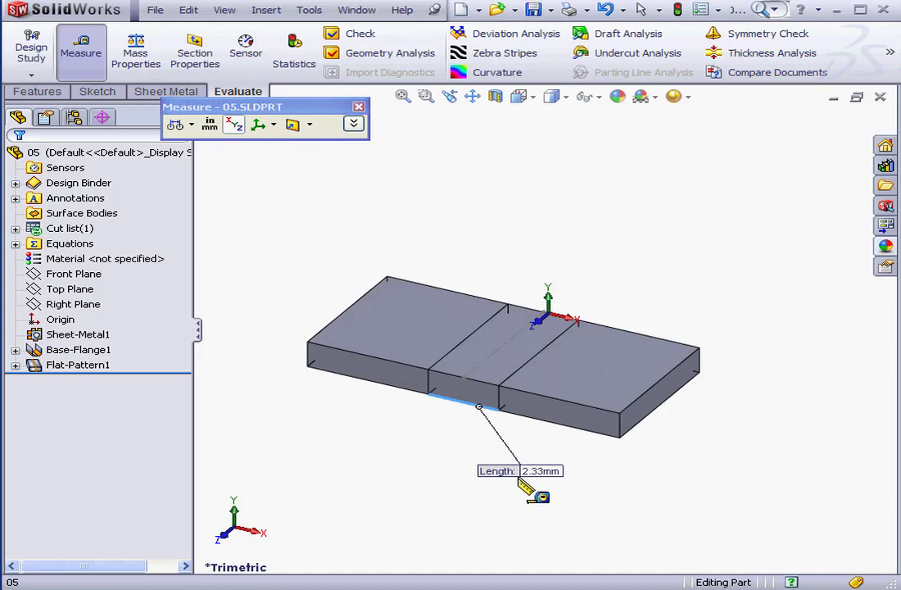
click(359, 108)
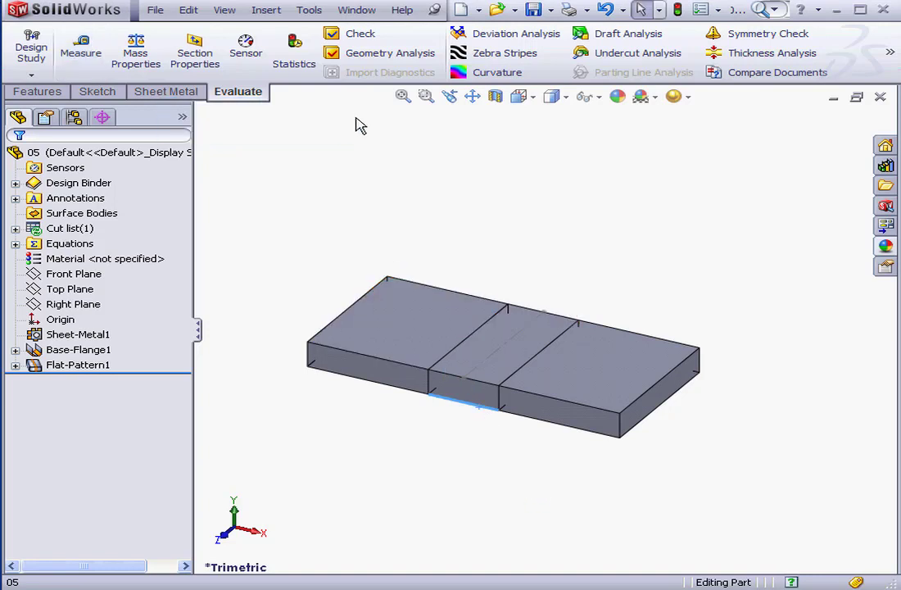
- Change Base-Flange1's bend radius to 2.00mm and accept the feature
right_click(106, 351)
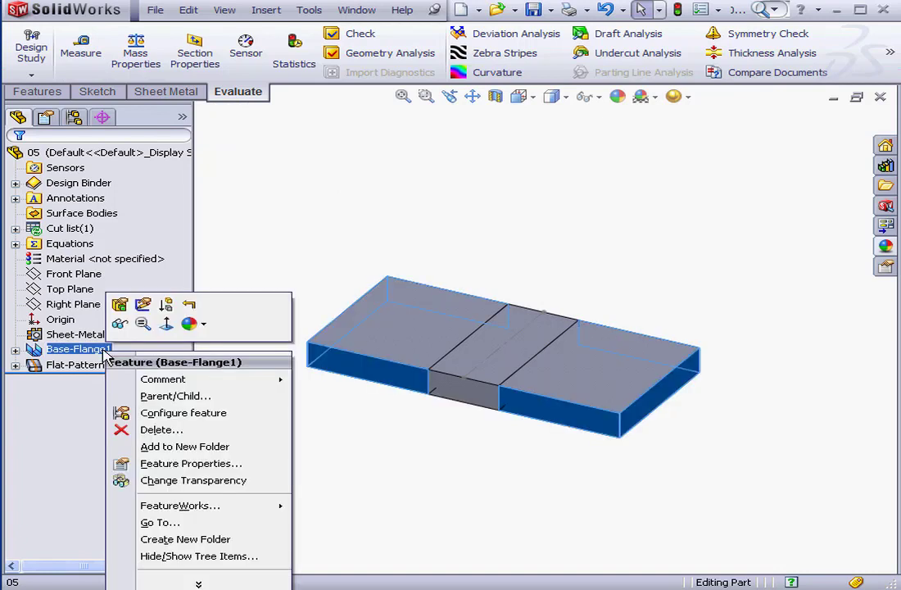
click(119, 304)
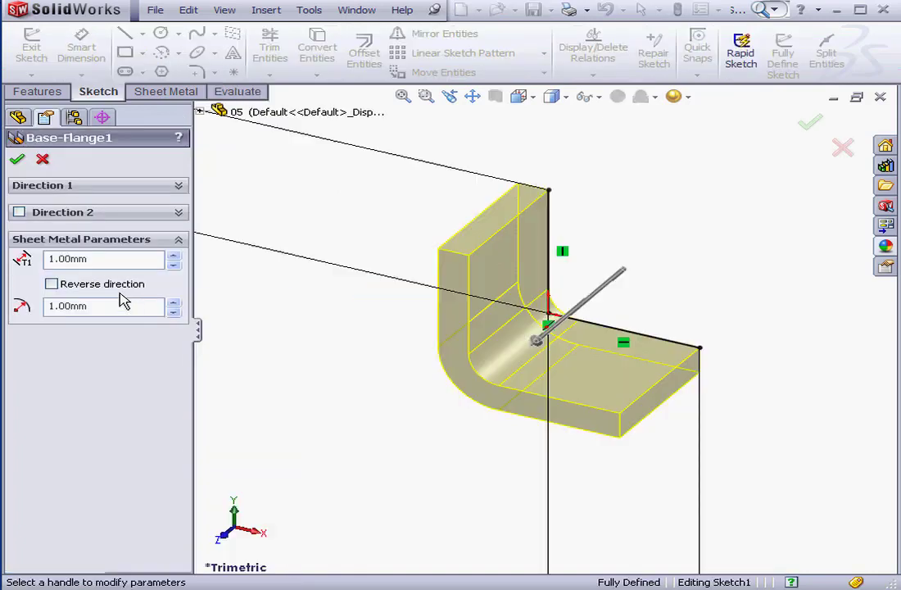
drag(93, 304, 37, 315)
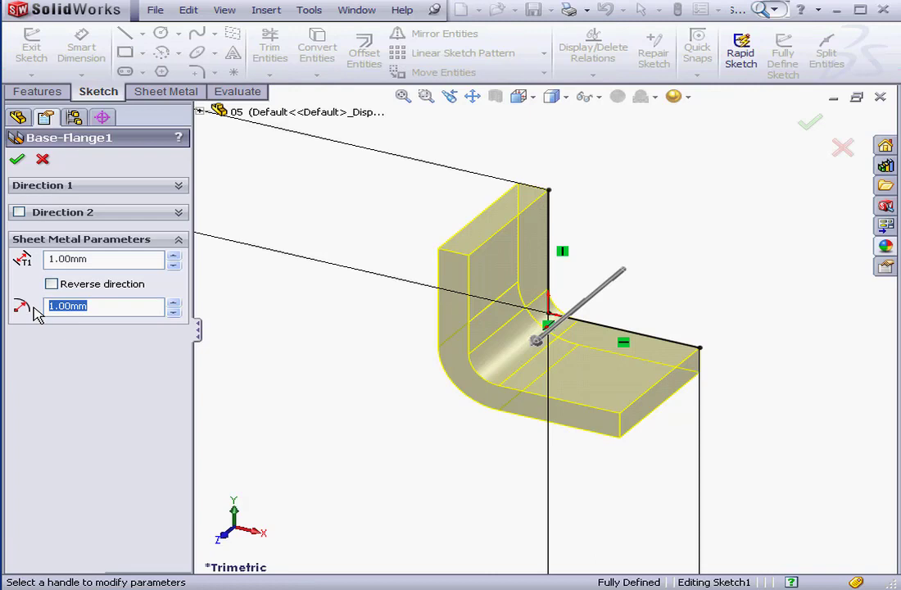
text(2)
key(Return)
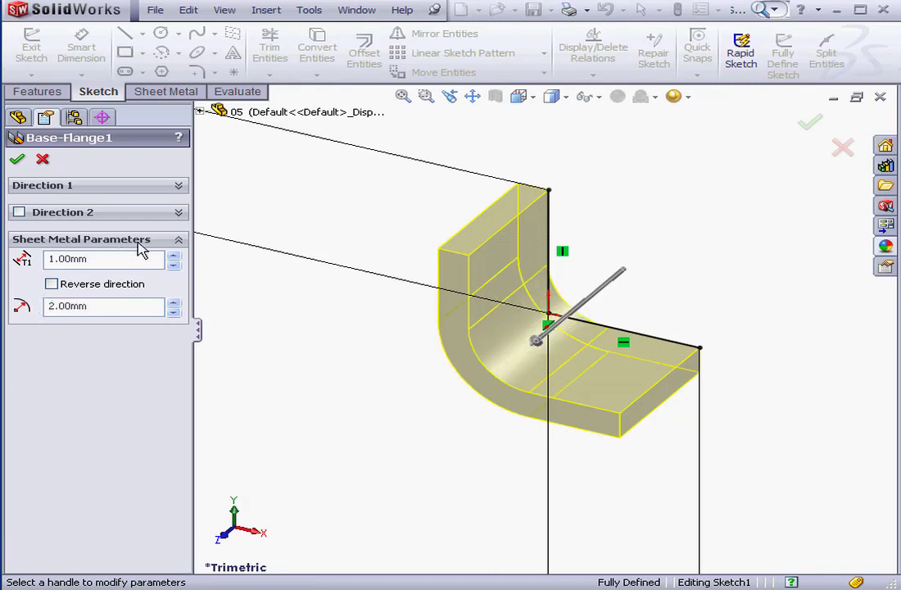
click(17, 158)
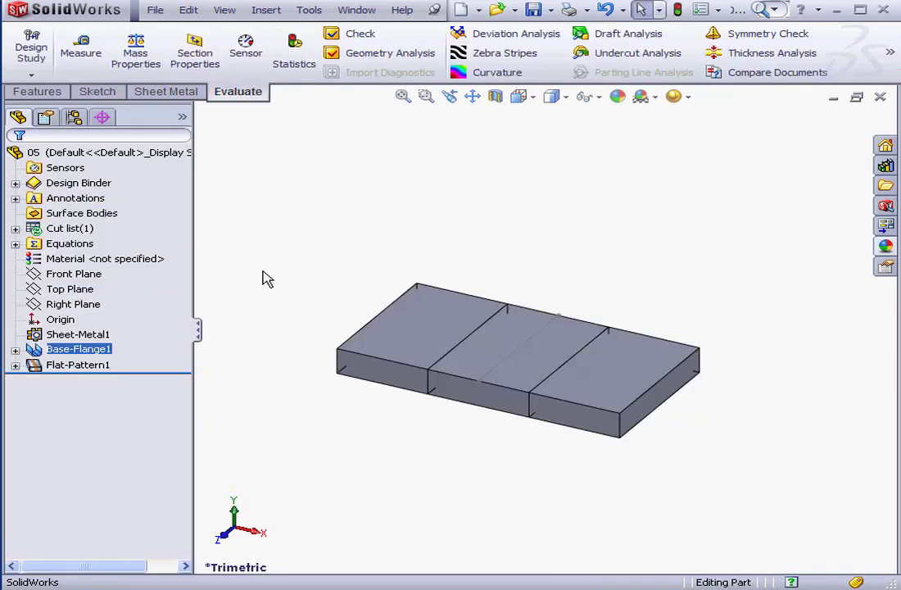
- Measure the flattened bend edge at 3.35mm and close Measure
click(79, 54)
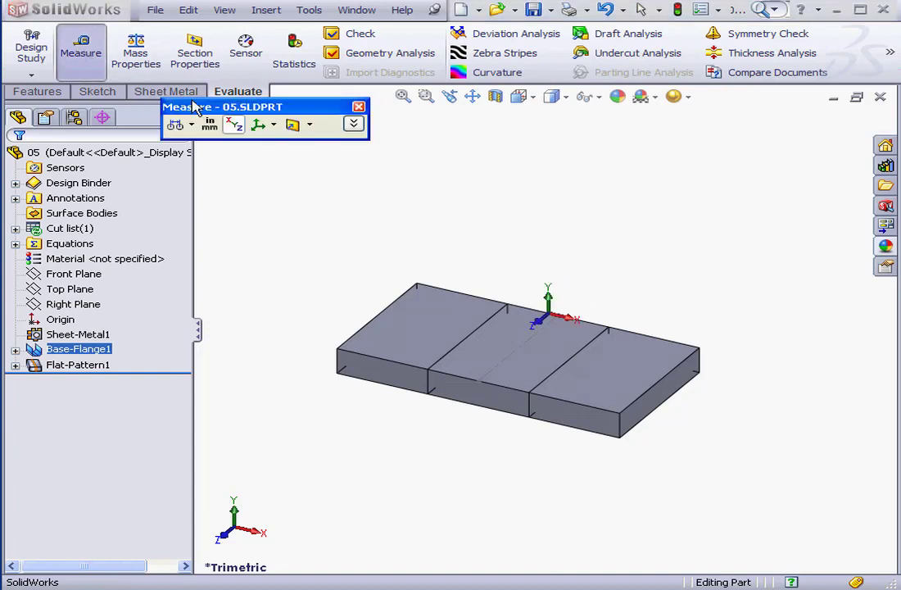
click(508, 412)
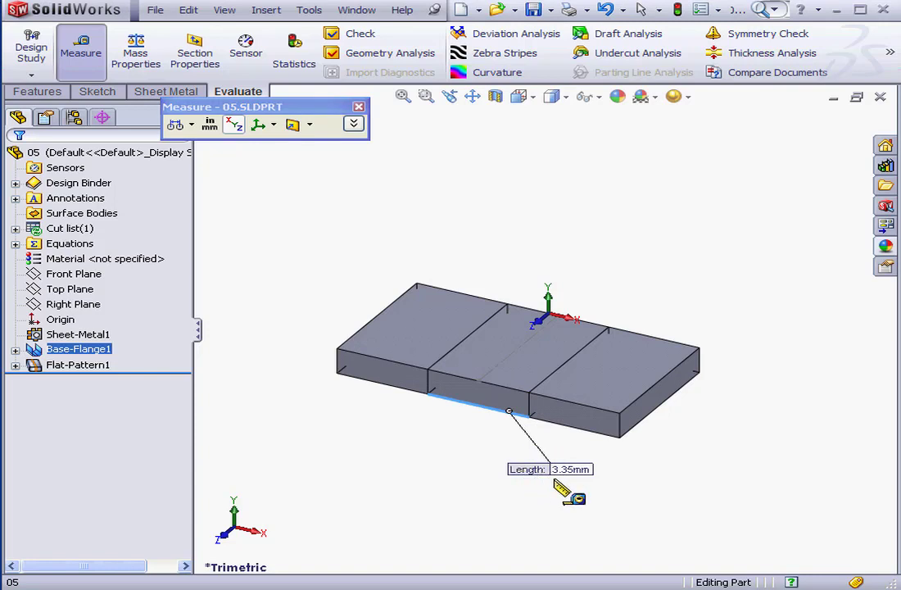
click(359, 108)
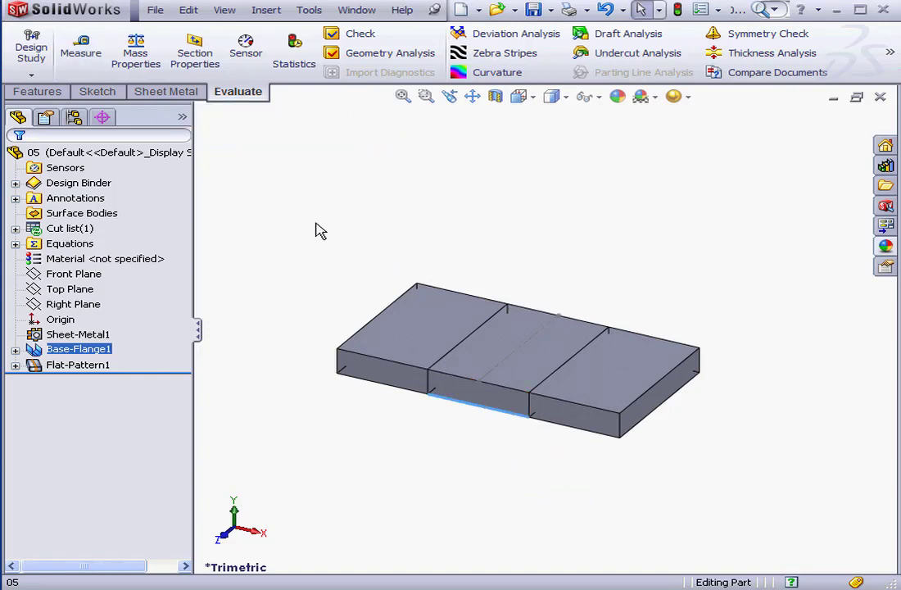
- Edit Base-Flange1 to a 3.00mm bend radius and accept, rebuilding with a warning on the flange
right_click(92, 349)
click(249, 312)
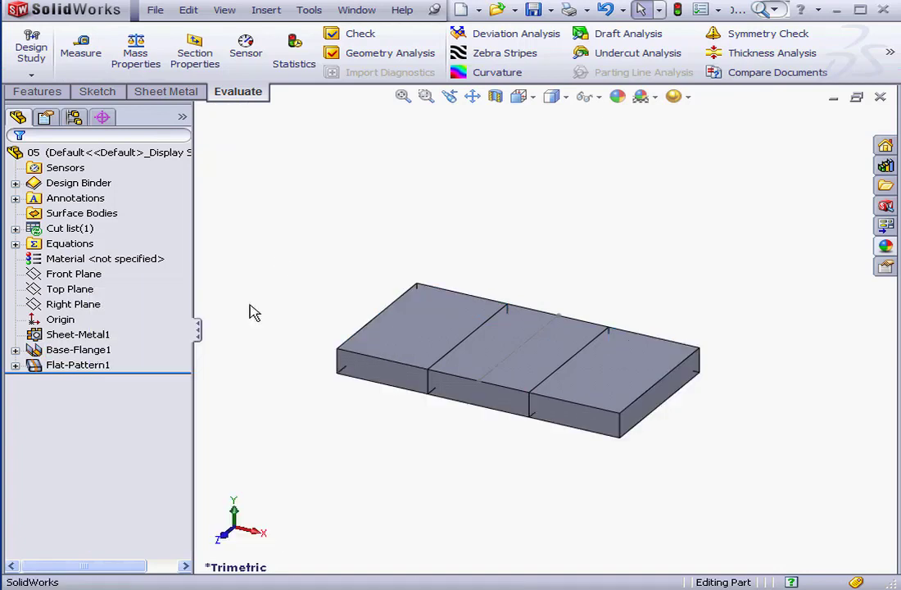
click(79, 352)
right_click(79, 352)
click(115, 324)
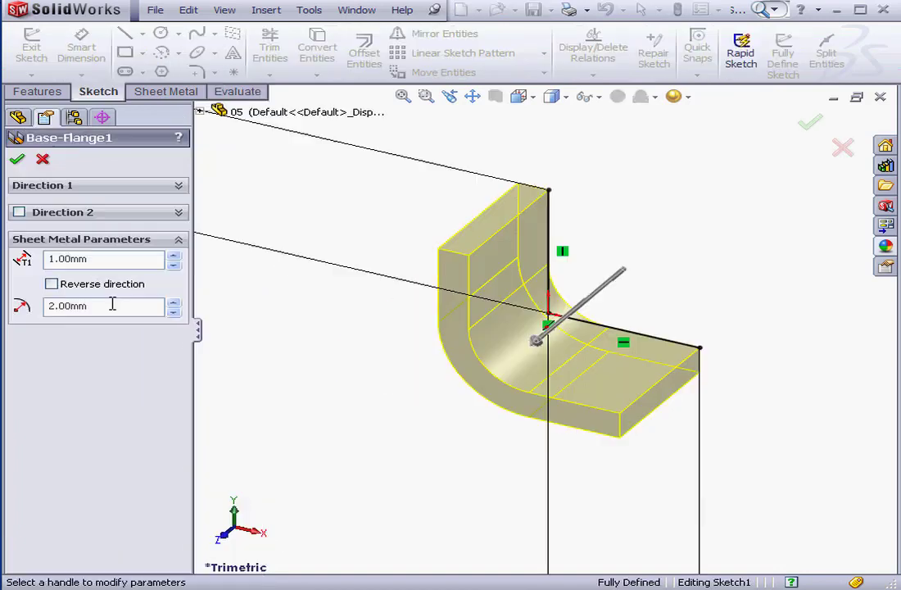
drag(85, 305, 49, 307)
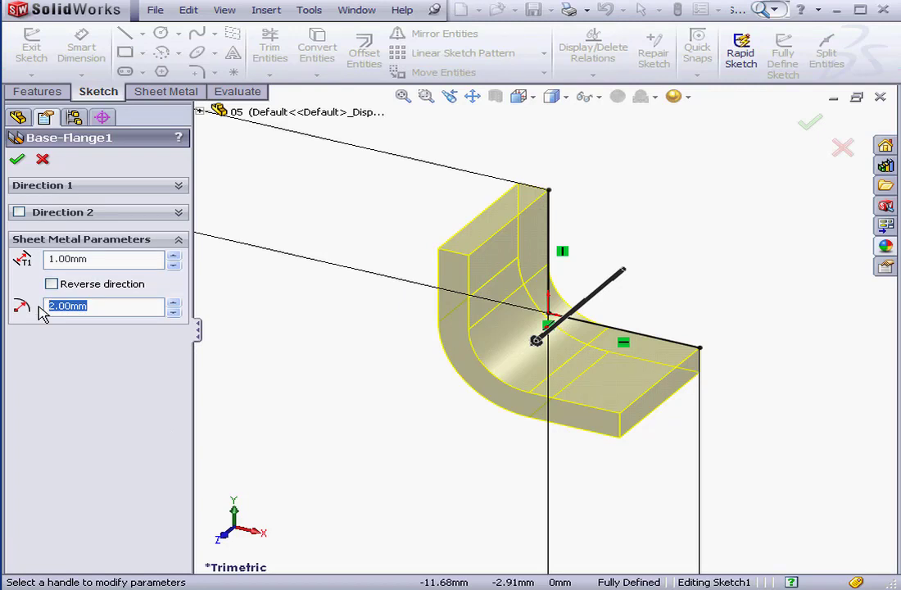
text(3)
click(110, 260)
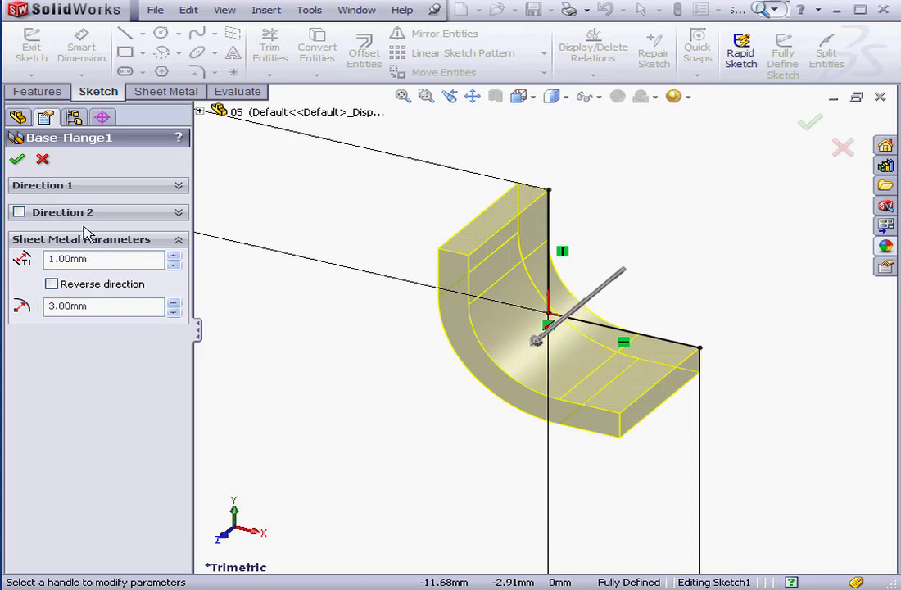
click(17, 161)
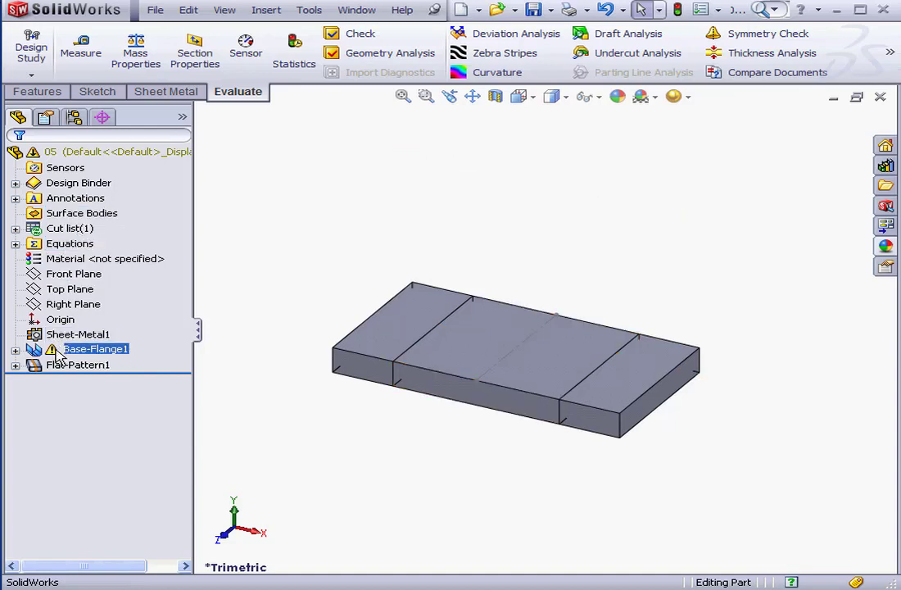
right_click(59, 349)
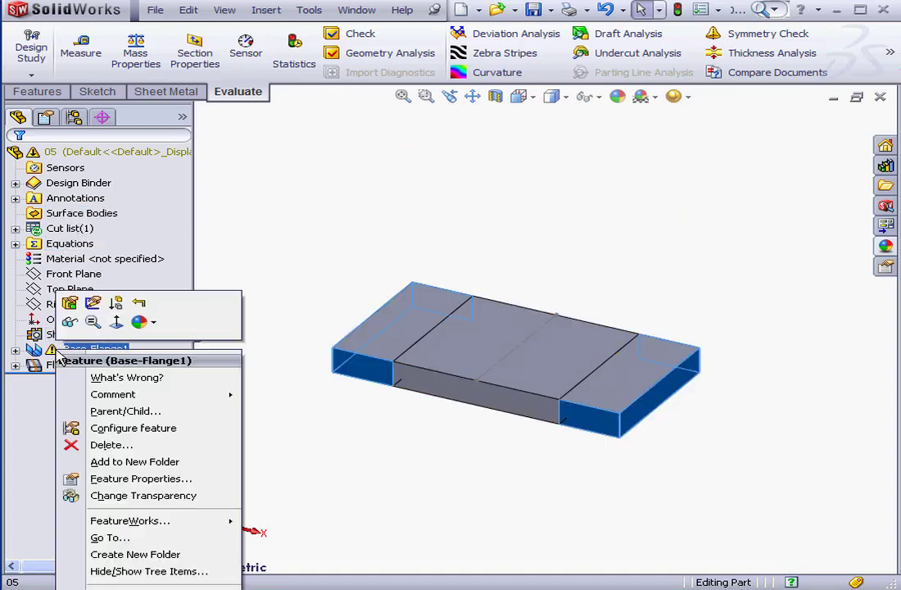
click(150, 378)
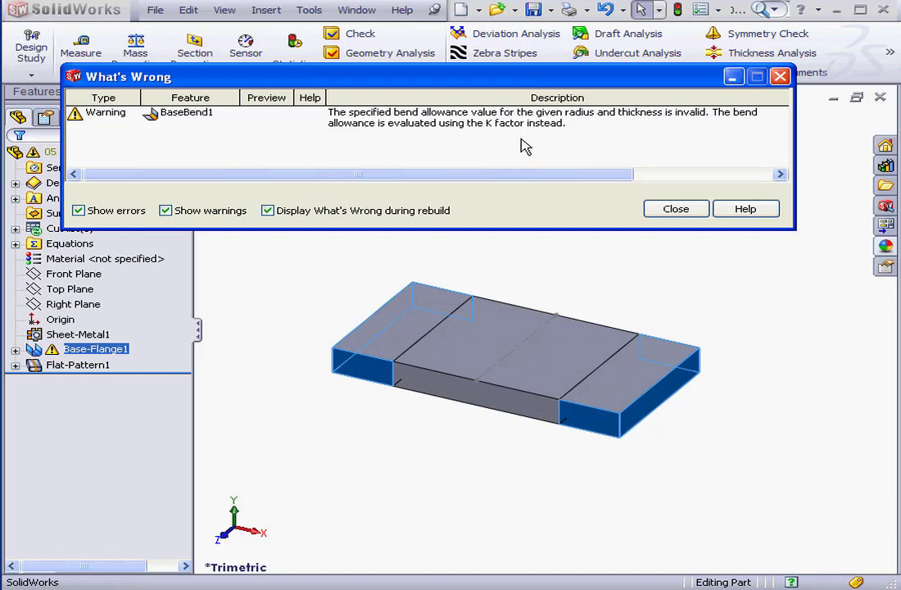
click(677, 210)
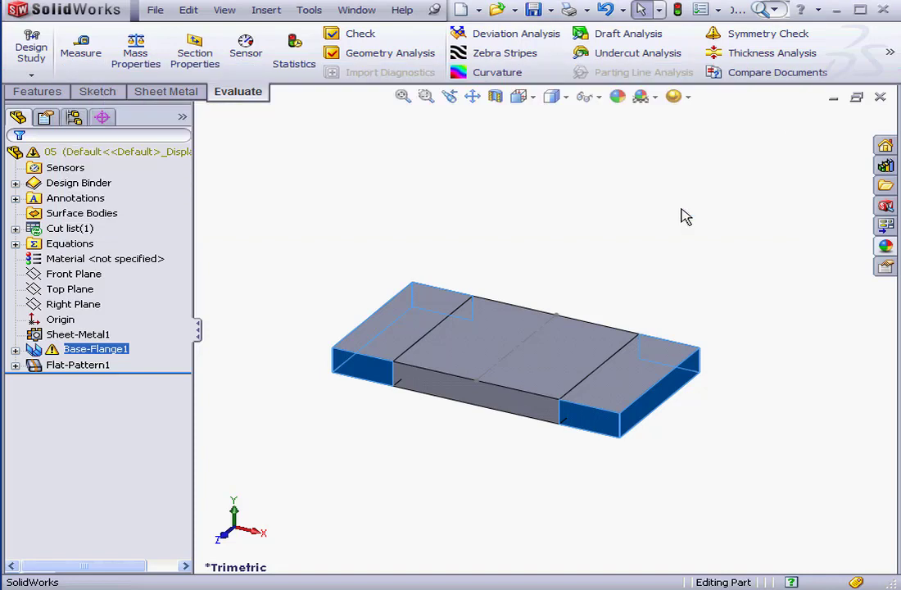
- In the part's bend table, enter 5.45 in cell H15 for 90° at radius 3.00
click(190, 12)
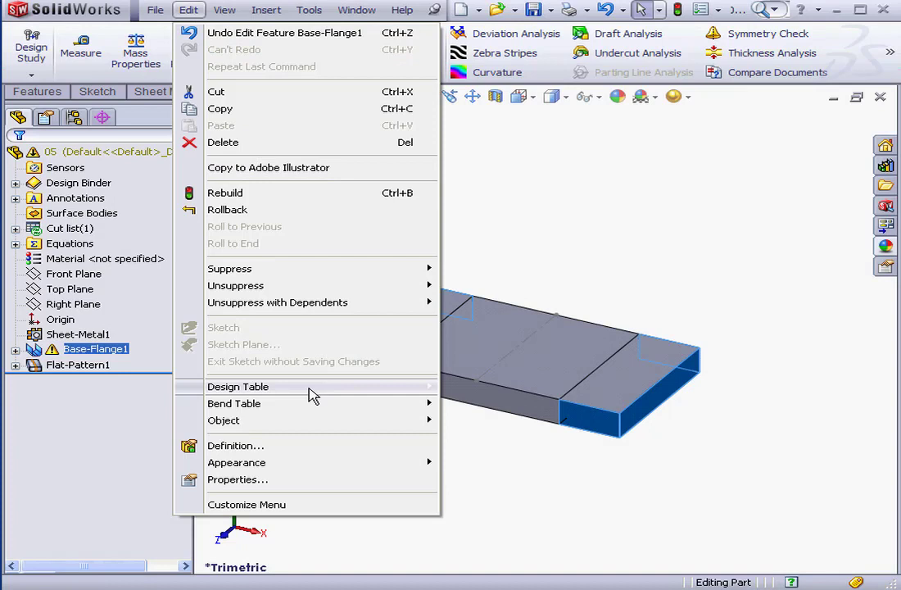
mouse_move(328, 403)
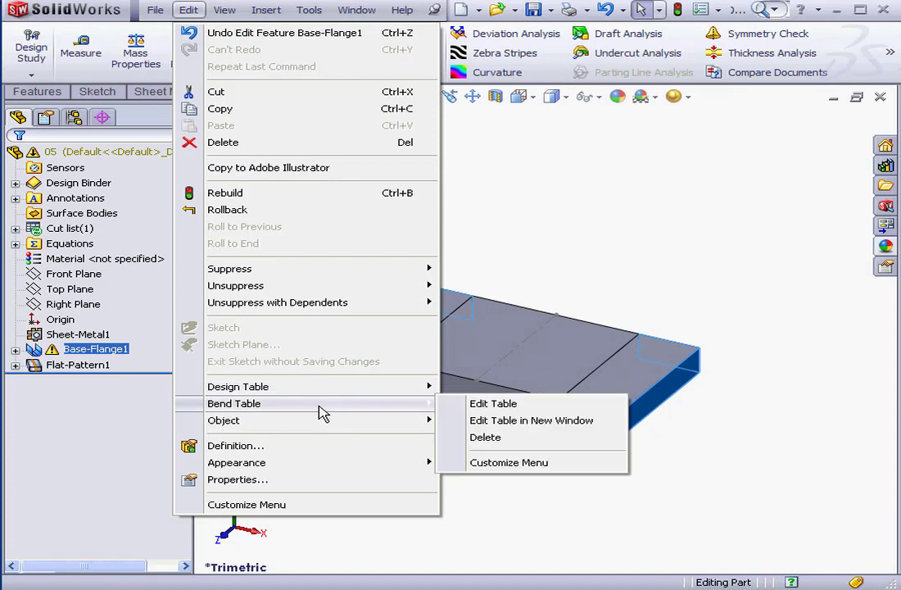
click(491, 403)
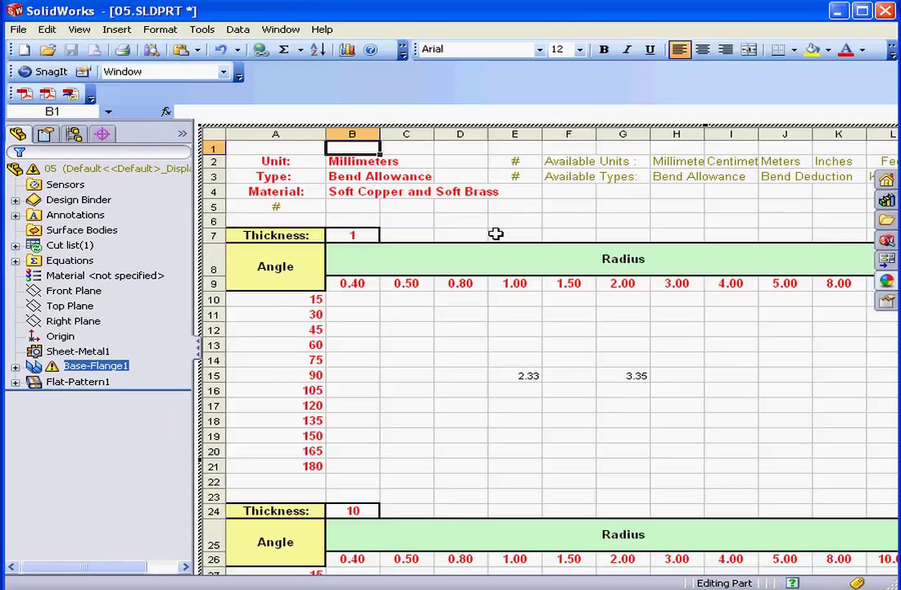
double_click(678, 375)
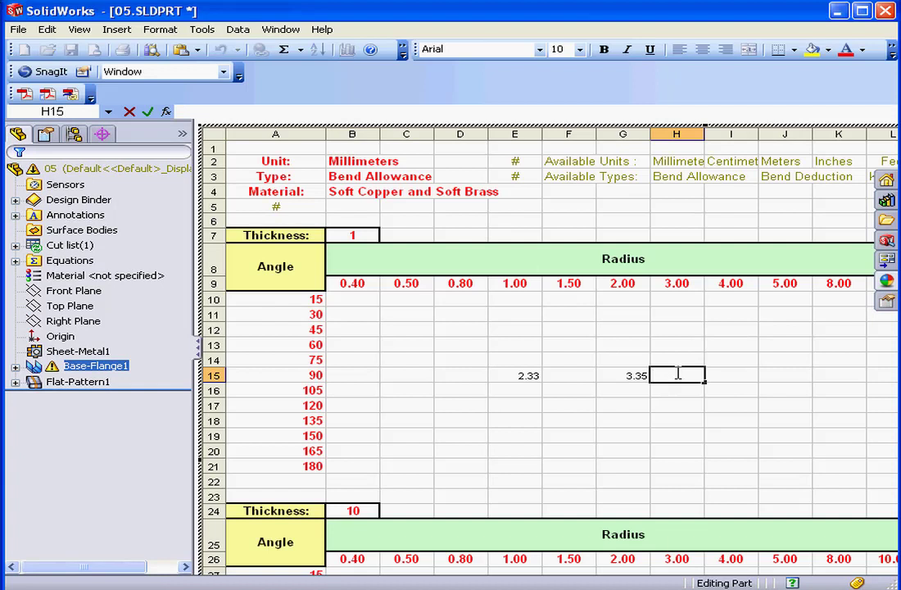
text(5.45)
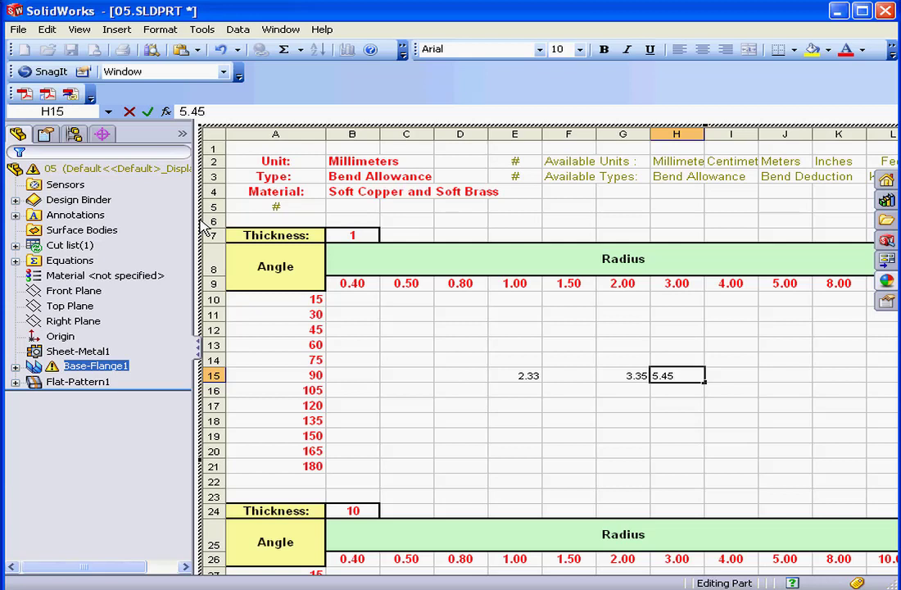
click(203, 227)
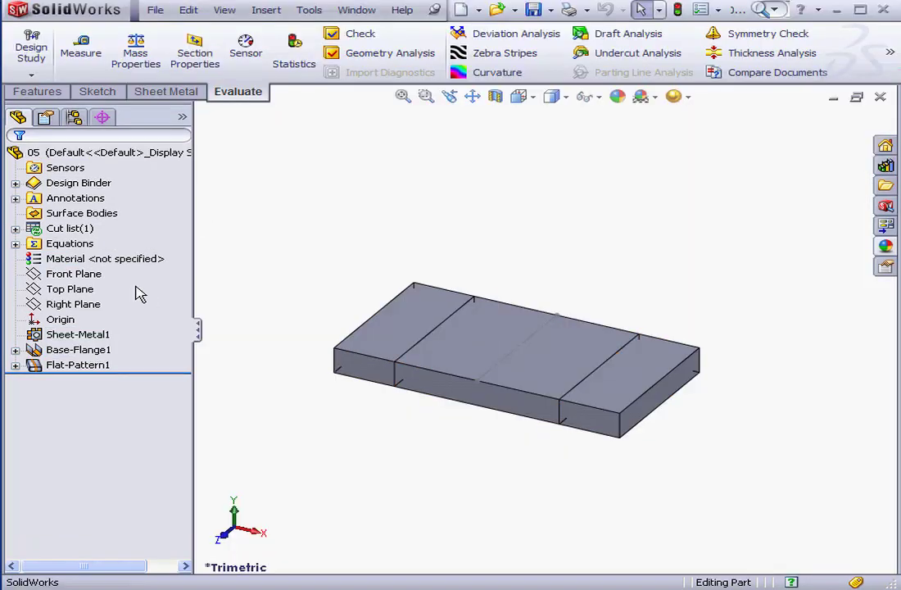
- Measure the flattened bend edge at 5.45mm and close Measure
click(80, 49)
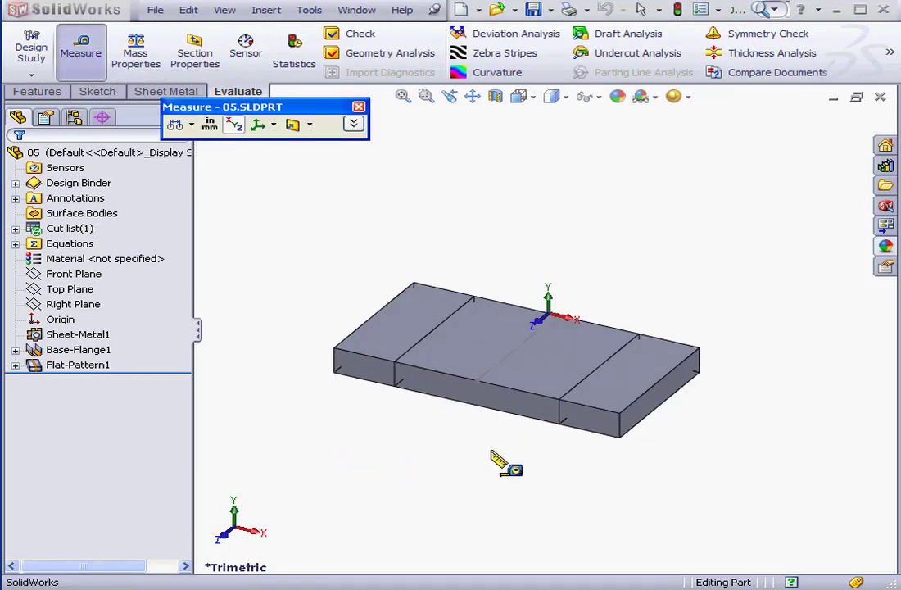
click(528, 418)
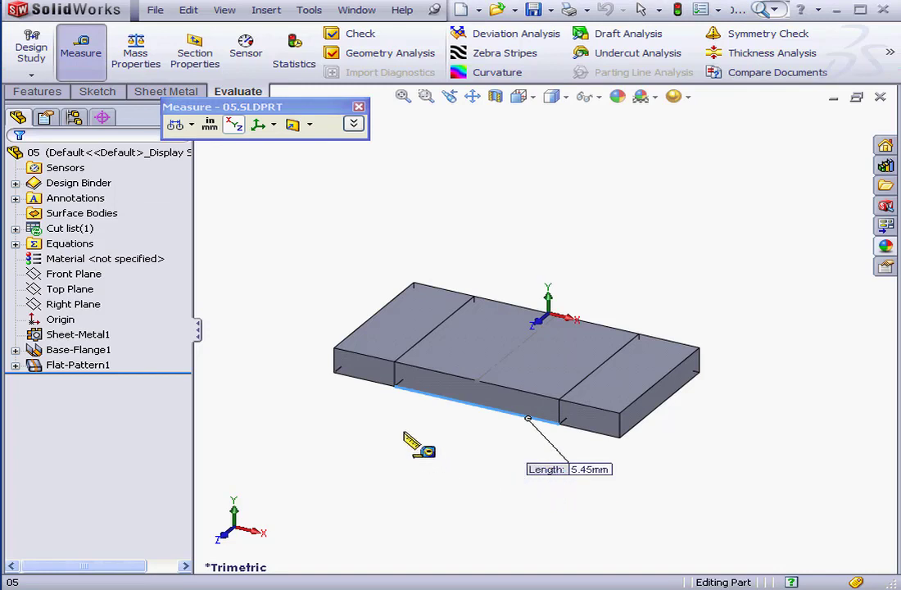
click(359, 107)
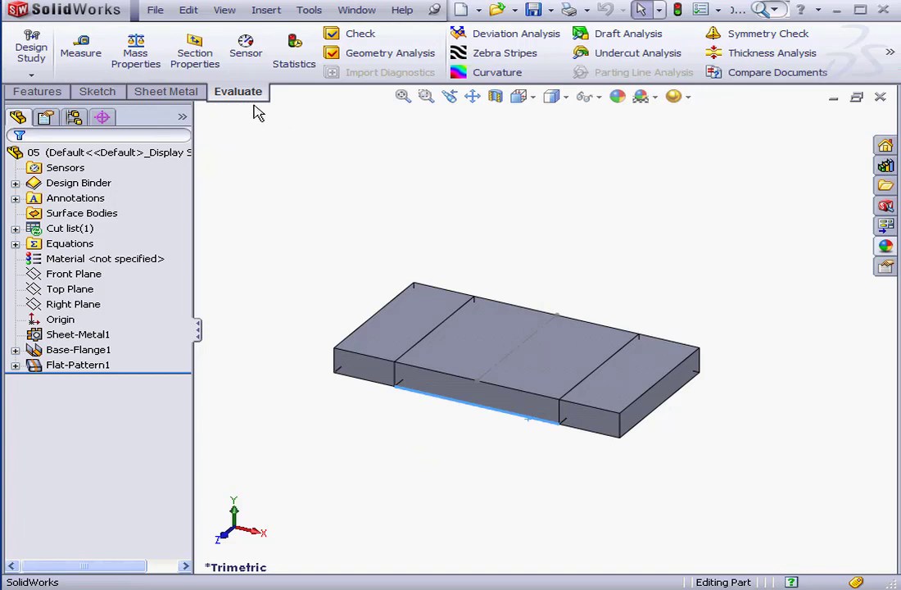
- Delete the bend table via Edit > Bend Table > Delete, accepting the 0.5 k-factor fallback
click(187, 11)
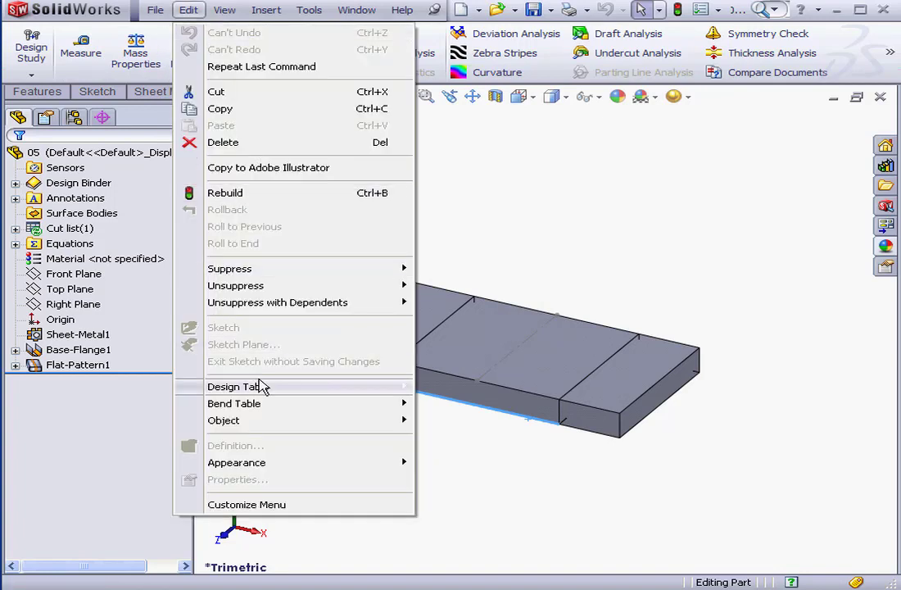
mouse_move(274, 416)
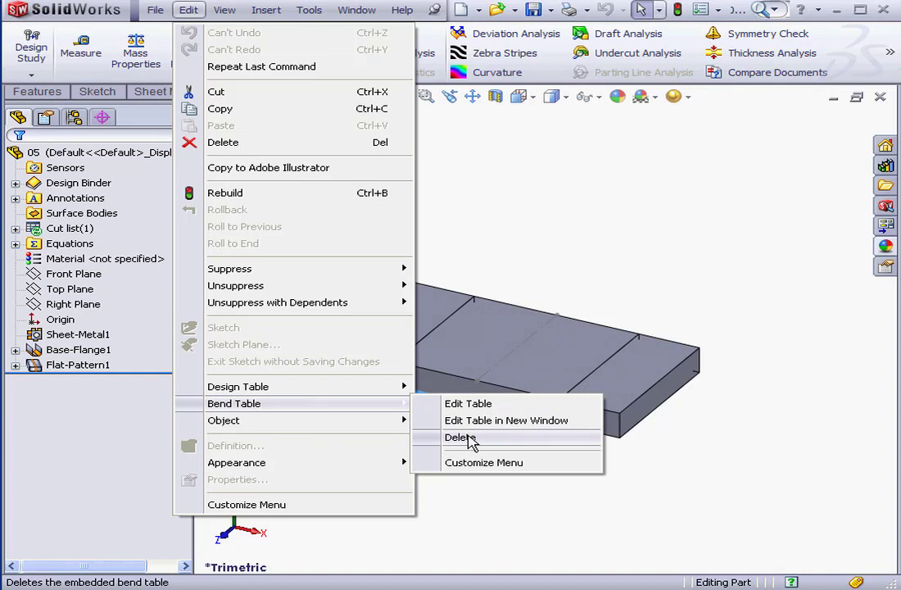
click(469, 438)
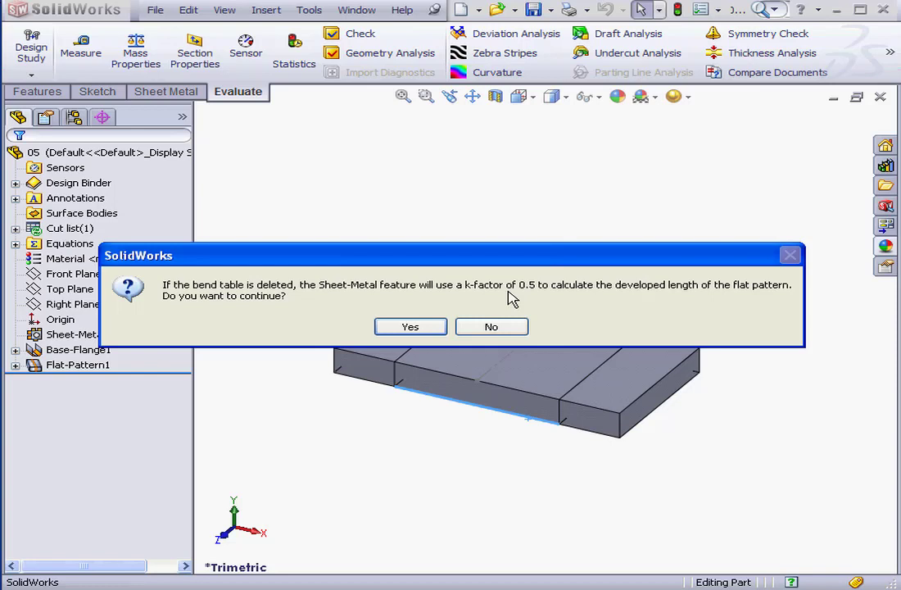
click(424, 331)
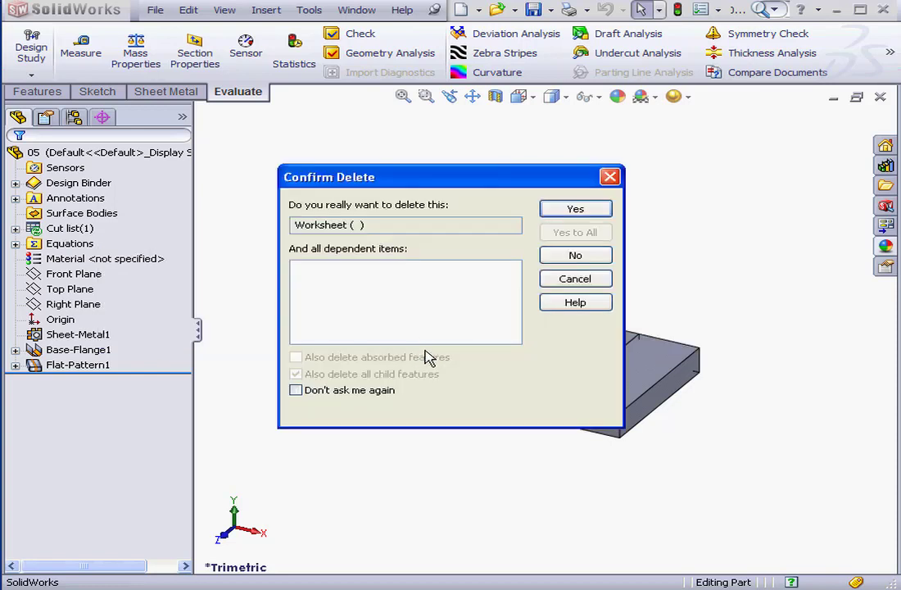
click(575, 210)
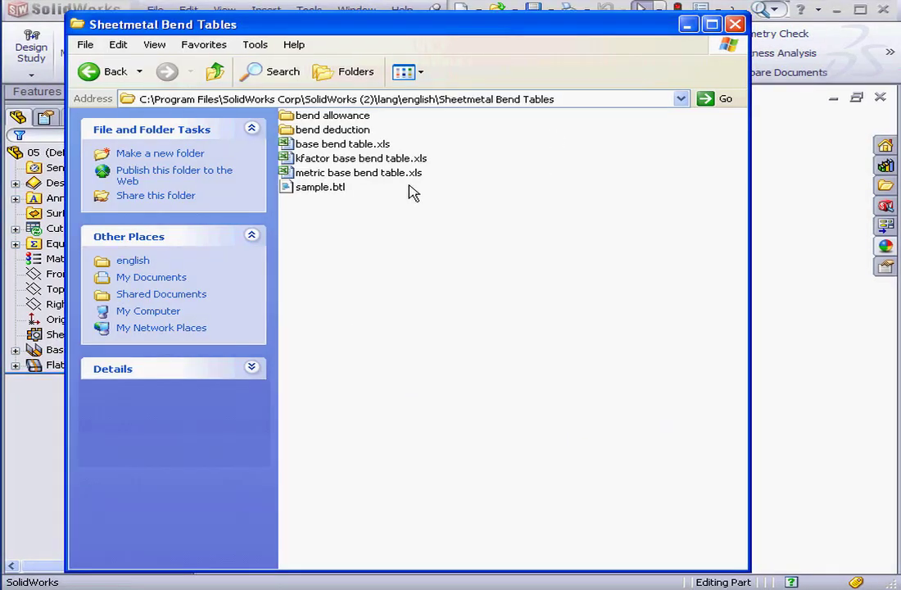
- Duplicate sample.btl within the Sheetmetal Bend Tables folder as Copy of sample.btl
click(339, 189)
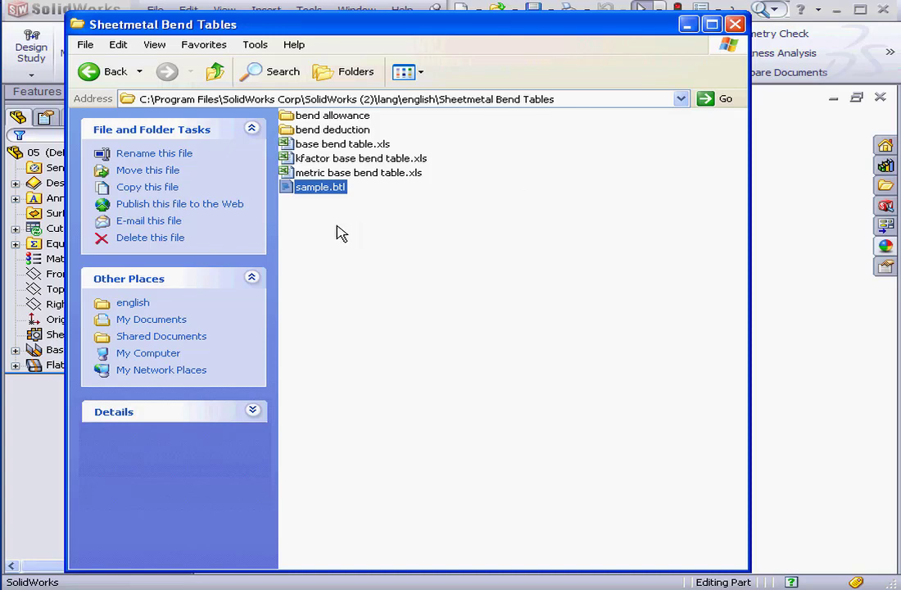
right_drag(327, 186, 327, 224)
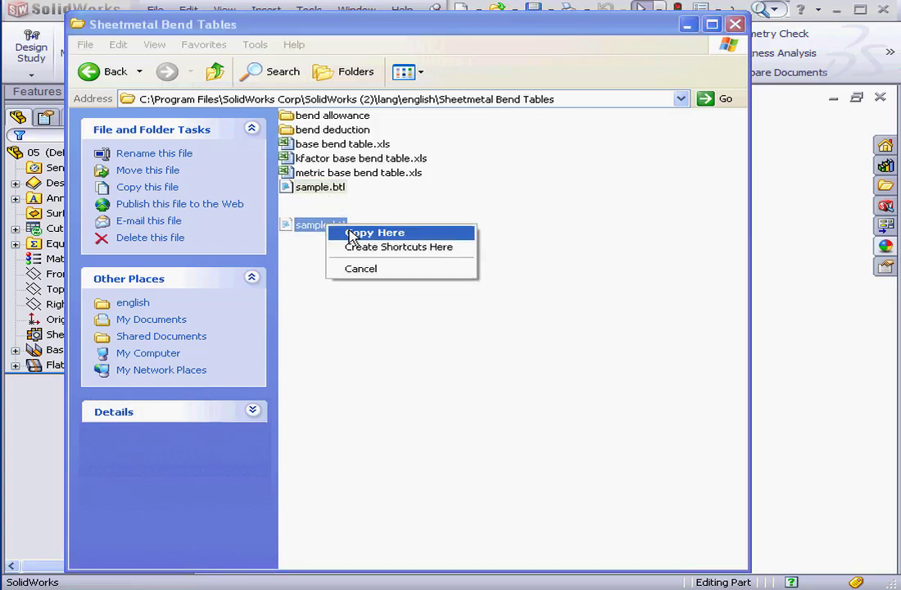
click(352, 234)
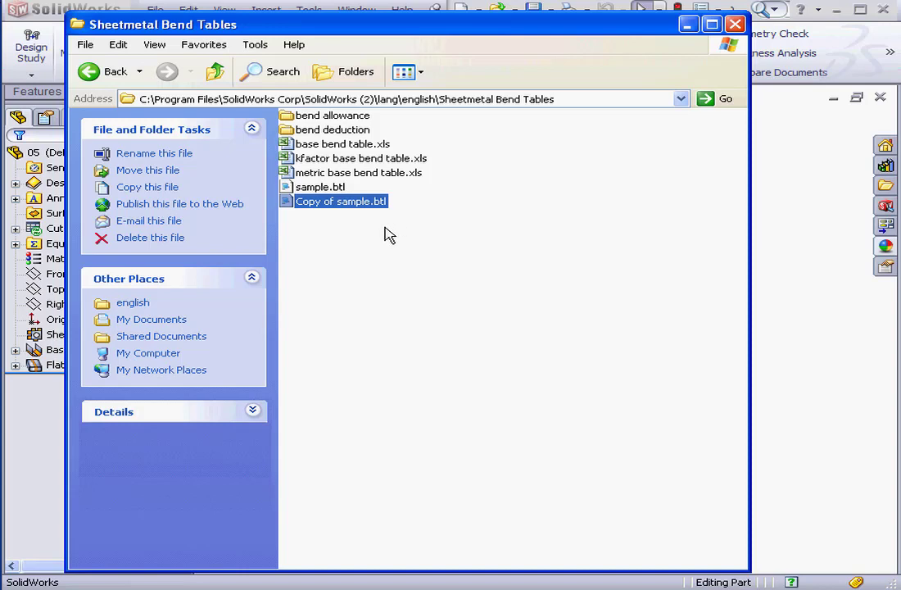
- Open Copy of sample.btl in Notepad and review its type, units, 0.0010 thickness, radii and angle rows
double_click(345, 204)
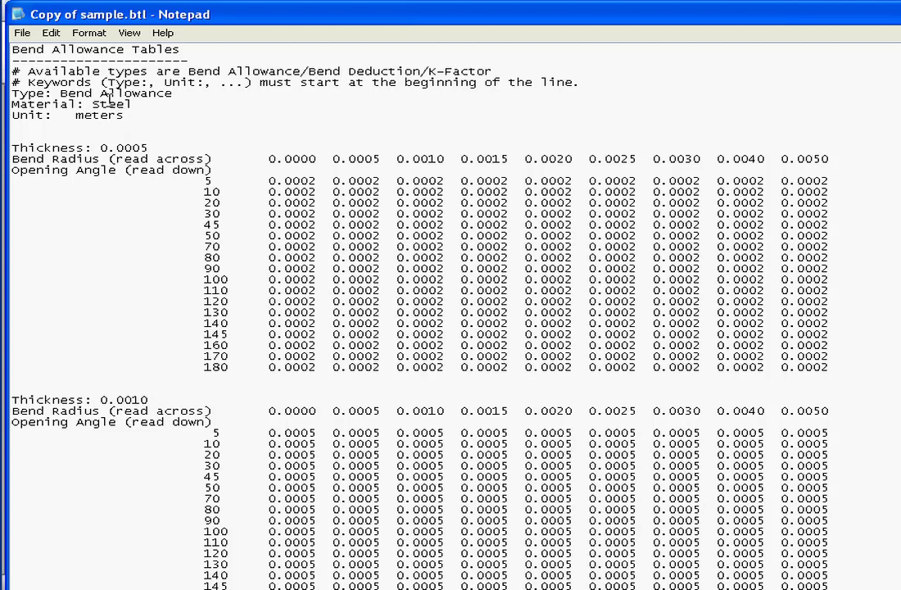
drag(183, 95, 61, 93)
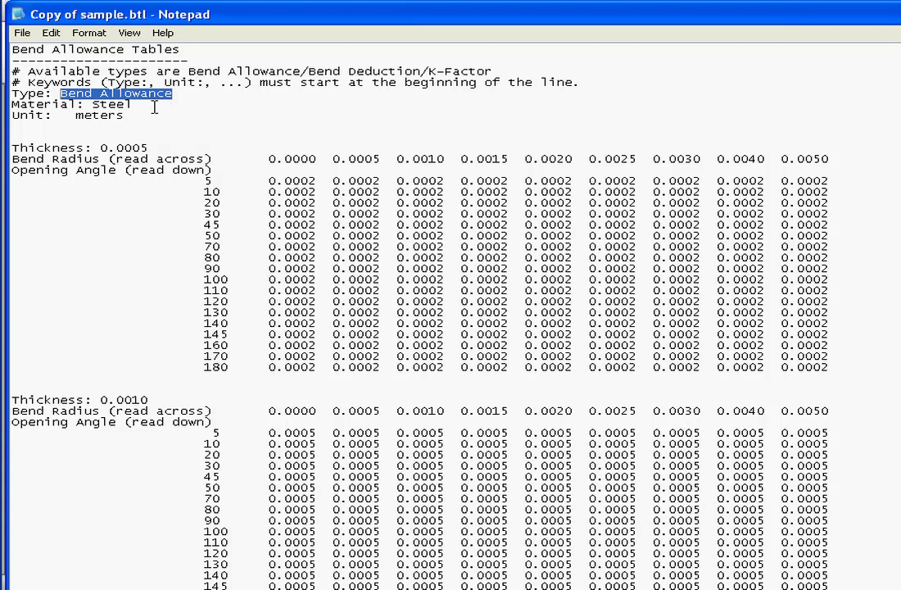
drag(131, 104, 79, 106)
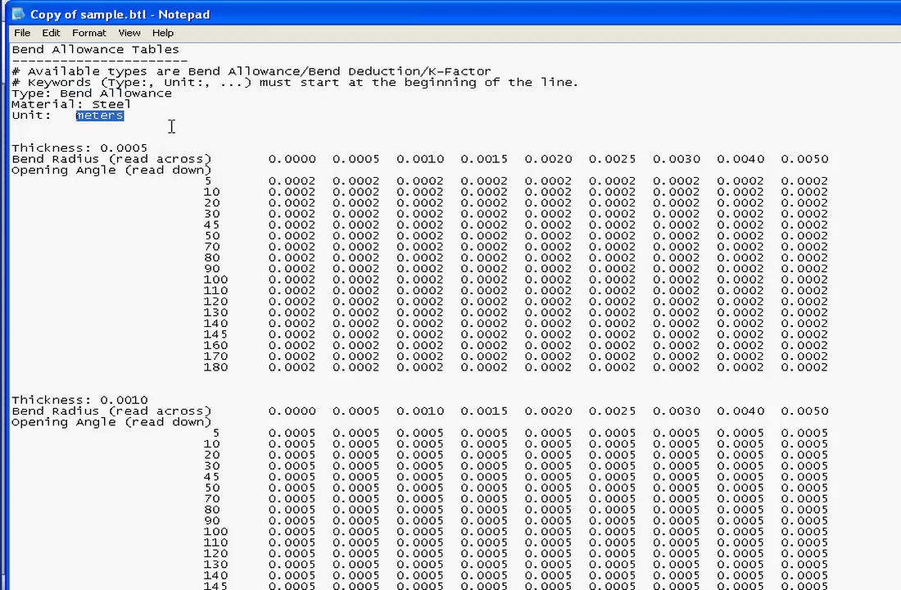
drag(156, 399, 94, 397)
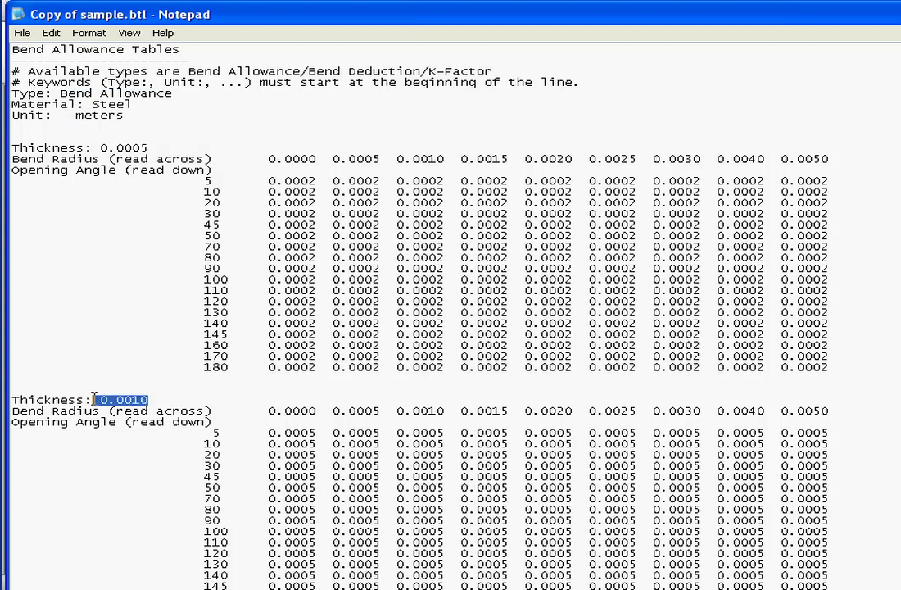
scroll(451, 315, down, 7)
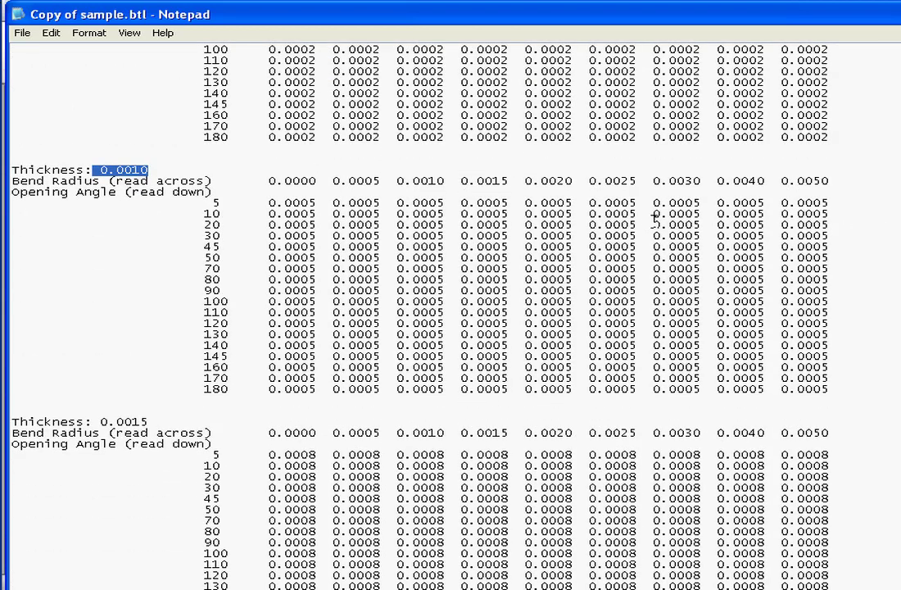
drag(829, 181, 273, 178)
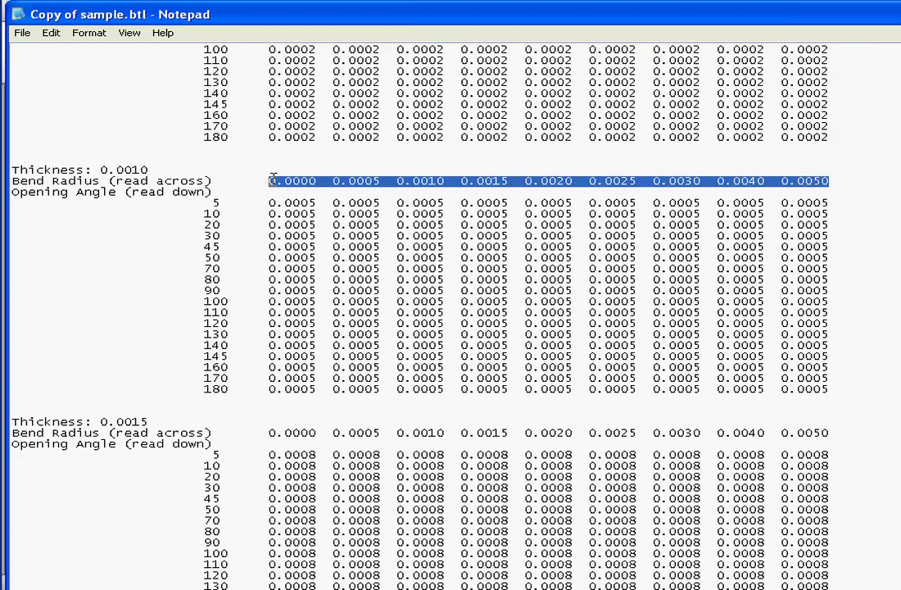
drag(211, 202, 217, 224)
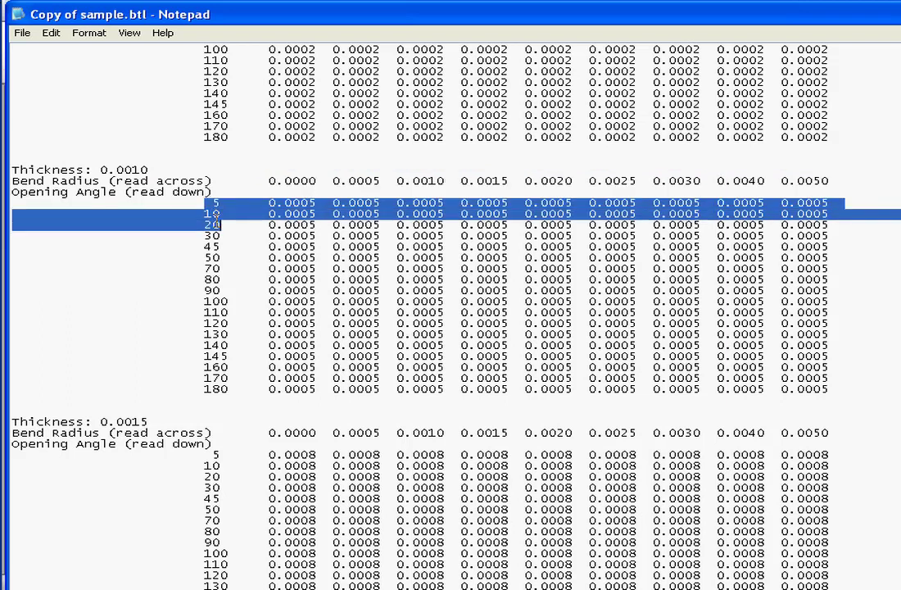
click(221, 214)
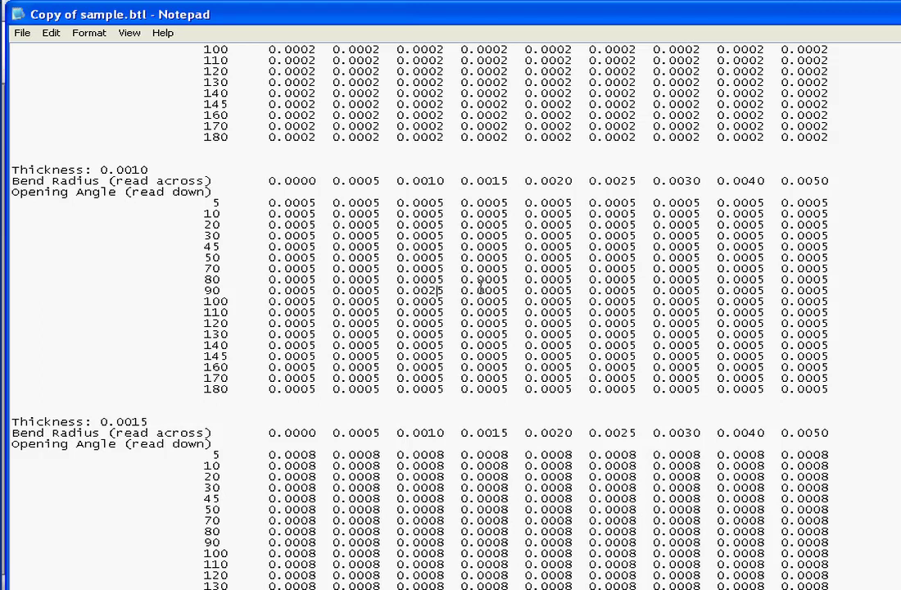
- Change the 90° value at radius 0.0015 to 0.0035 and save the file
drag(493, 288, 499, 287)
text(3)
drag(507, 181, 494, 181)
drag(224, 288, 202, 290)
click(25, 34)
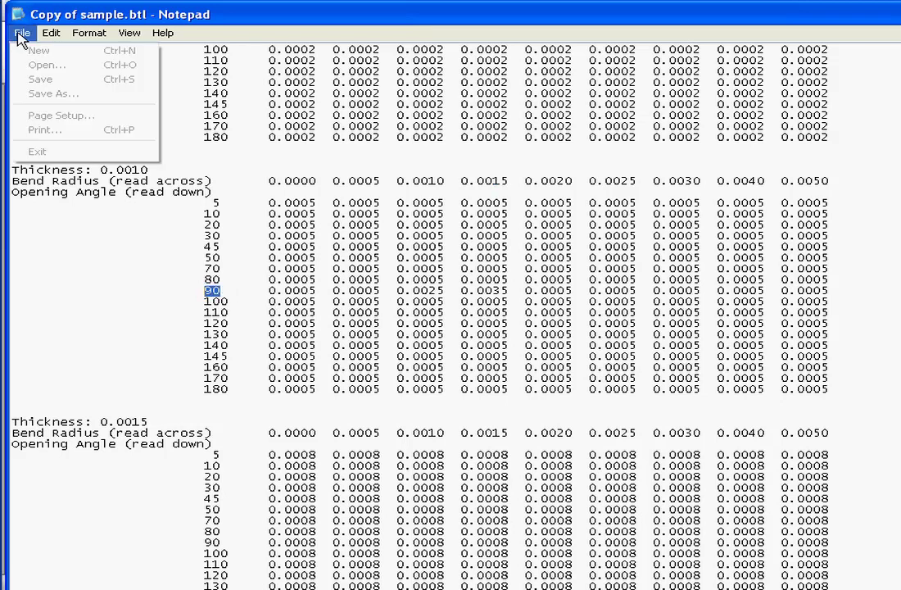
click(41, 78)
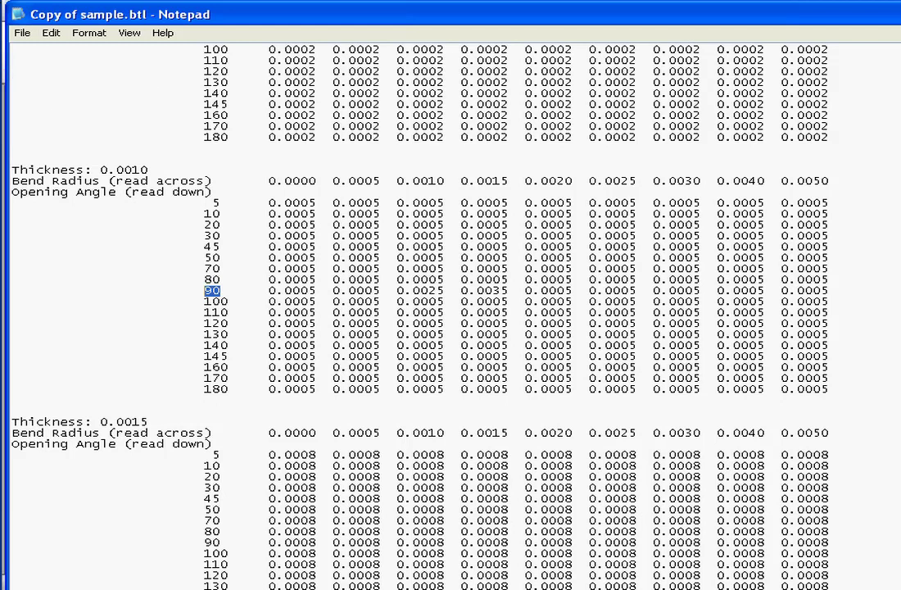
- Back in SolidWorks, edit Sheet-Metal1 and set the bend radius to 1.00mm
key(alt+Tab)
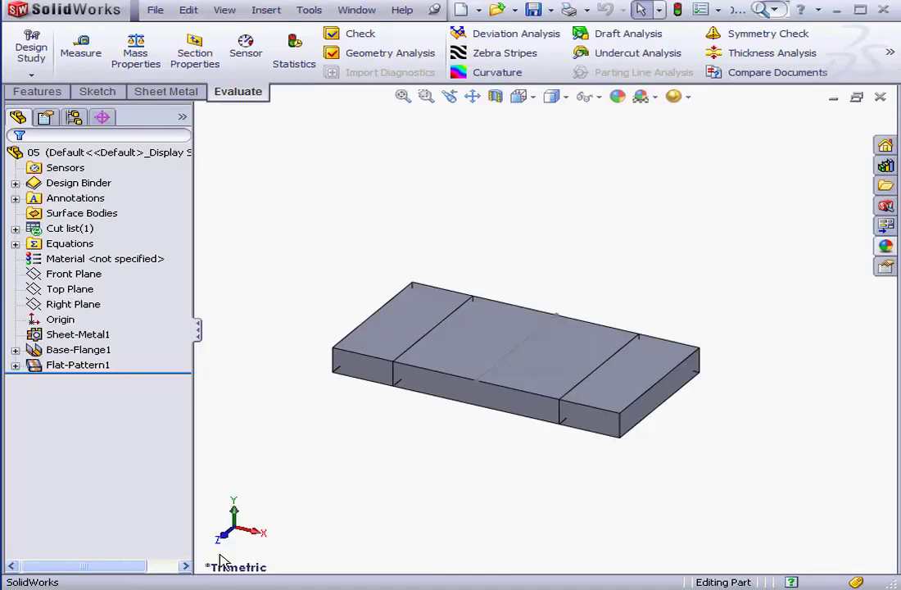
click(74, 338)
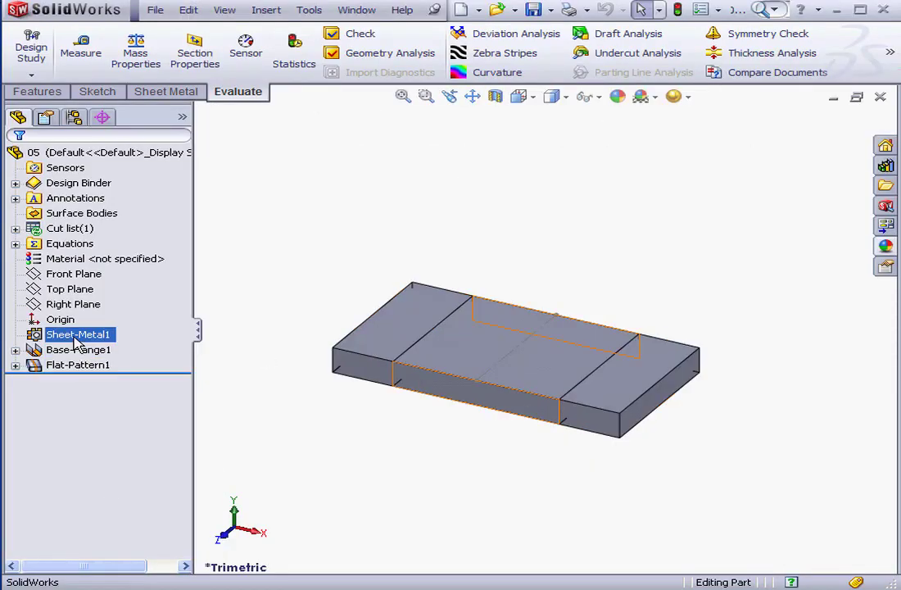
right_click(75, 342)
click(88, 295)
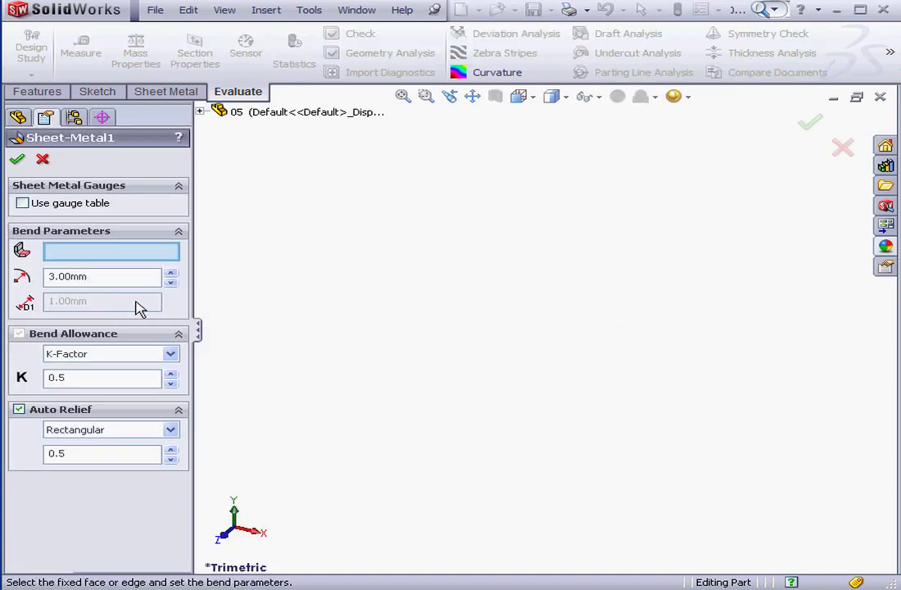
double_click(98, 276)
text(1)
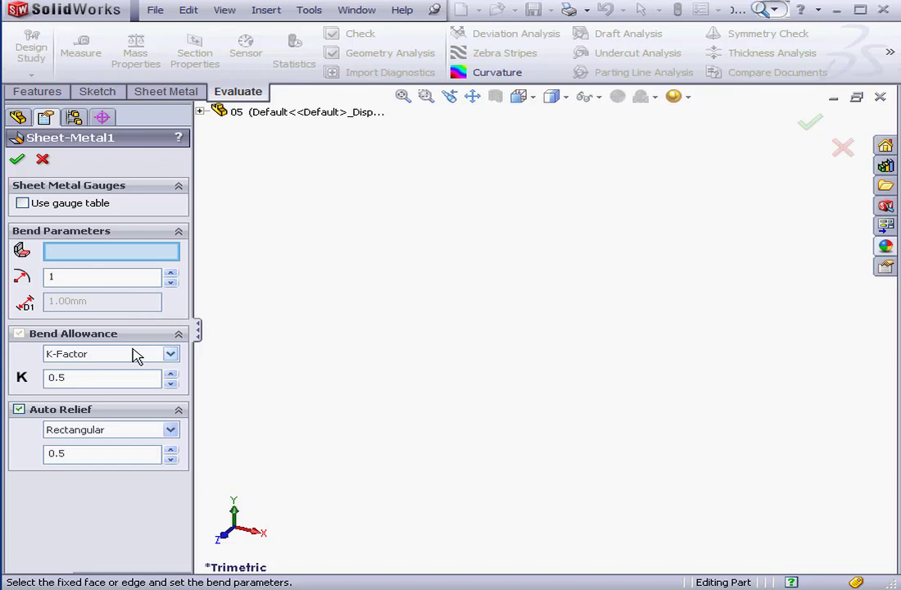
- Switch to a bend table from the Sheetmetal Bend Tables folder, choose COPY OF SAMPLE, and accept
click(171, 353)
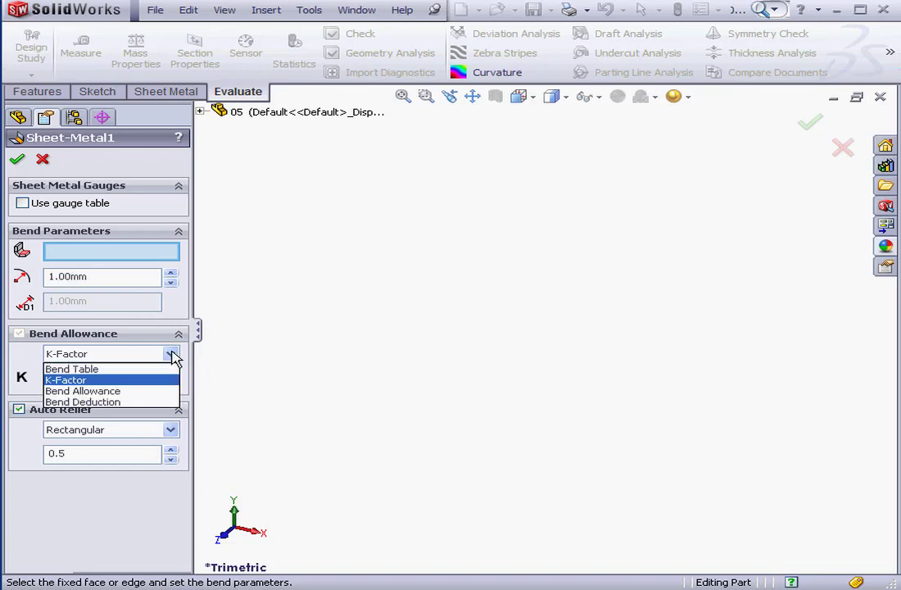
click(104, 370)
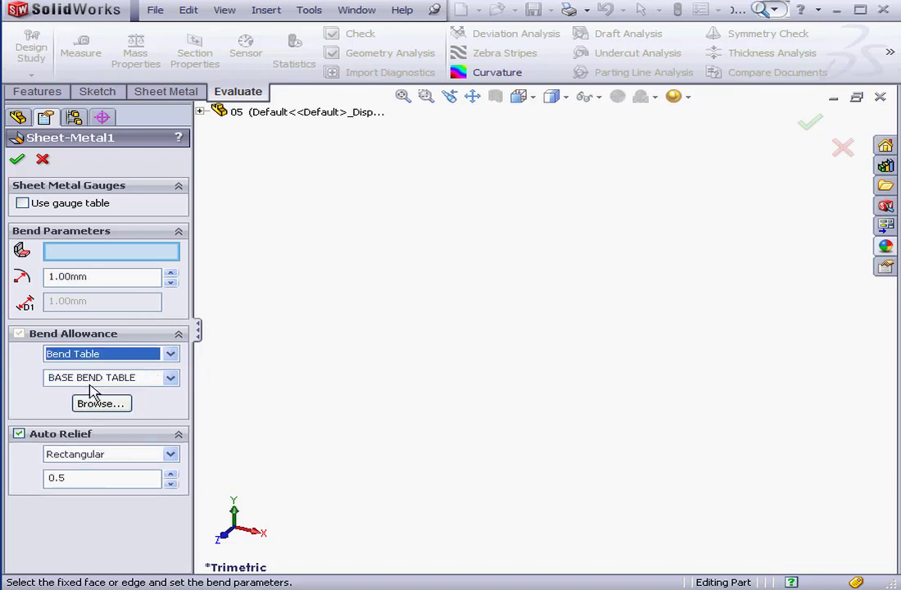
click(110, 403)
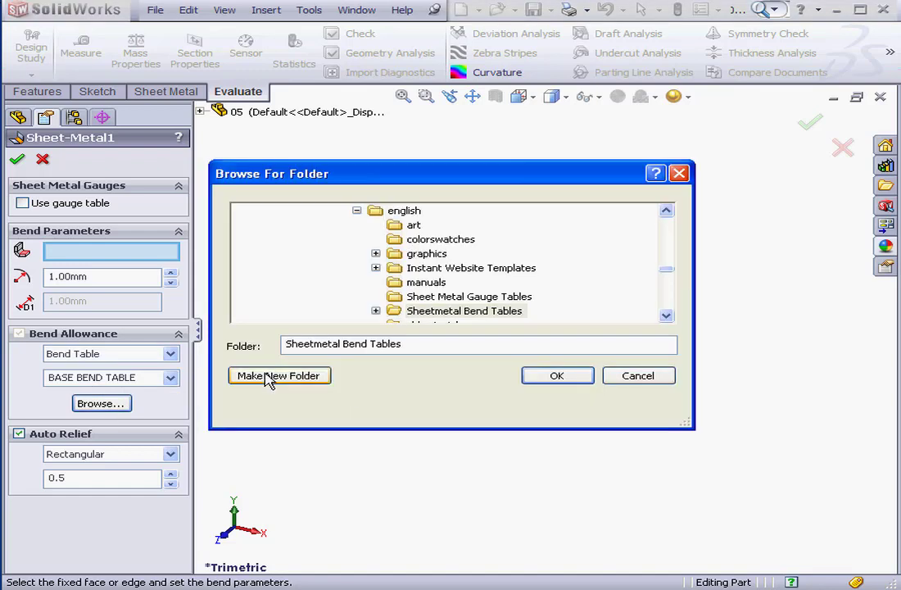
double_click(459, 311)
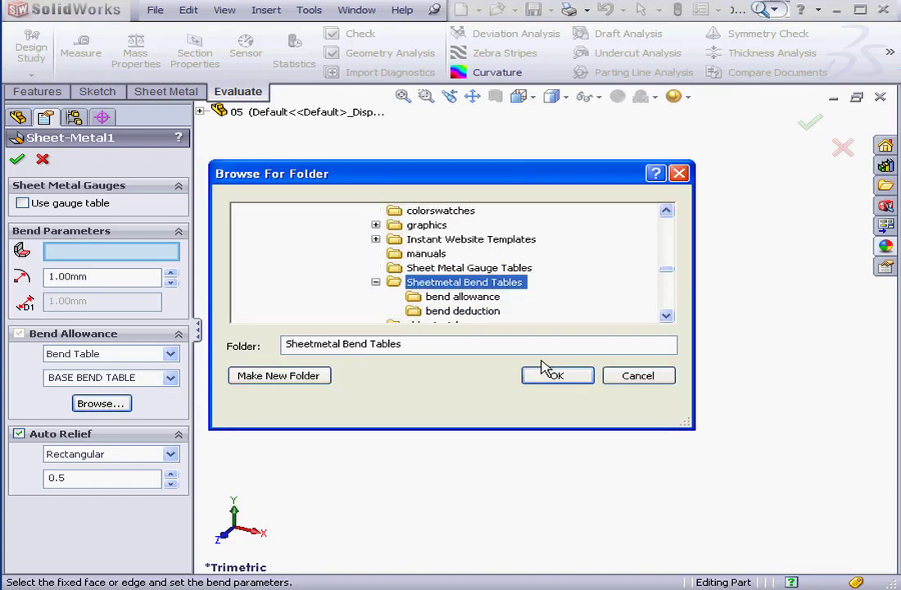
click(562, 377)
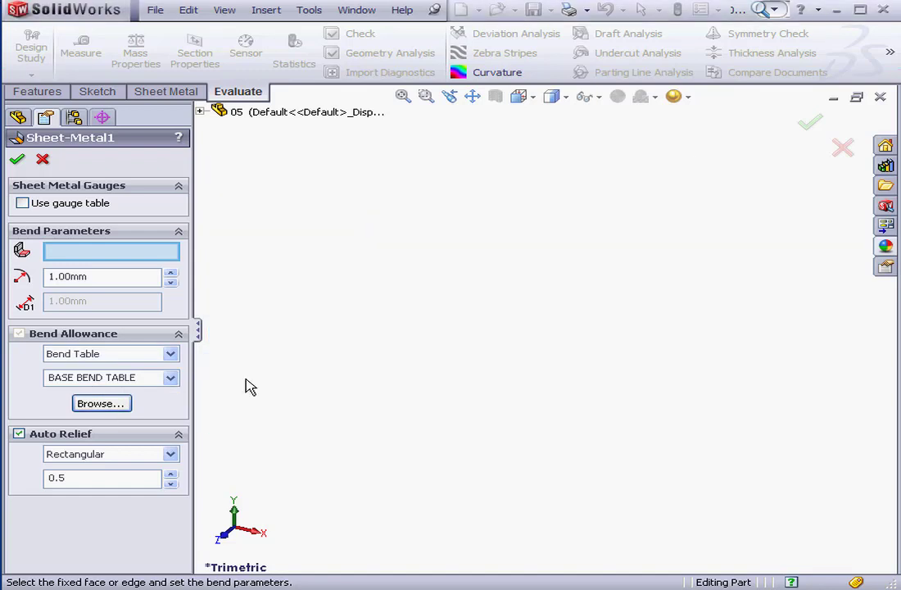
click(172, 378)
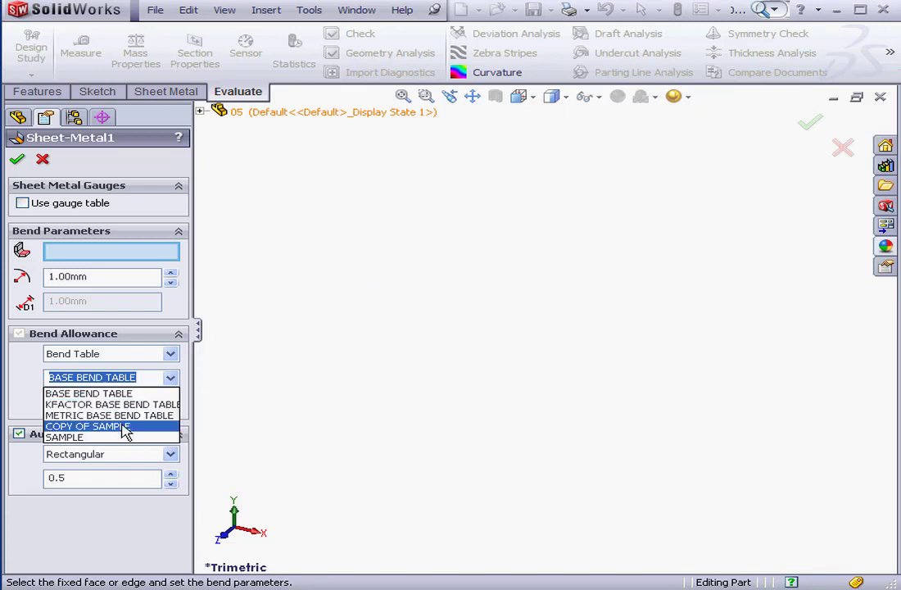
click(122, 428)
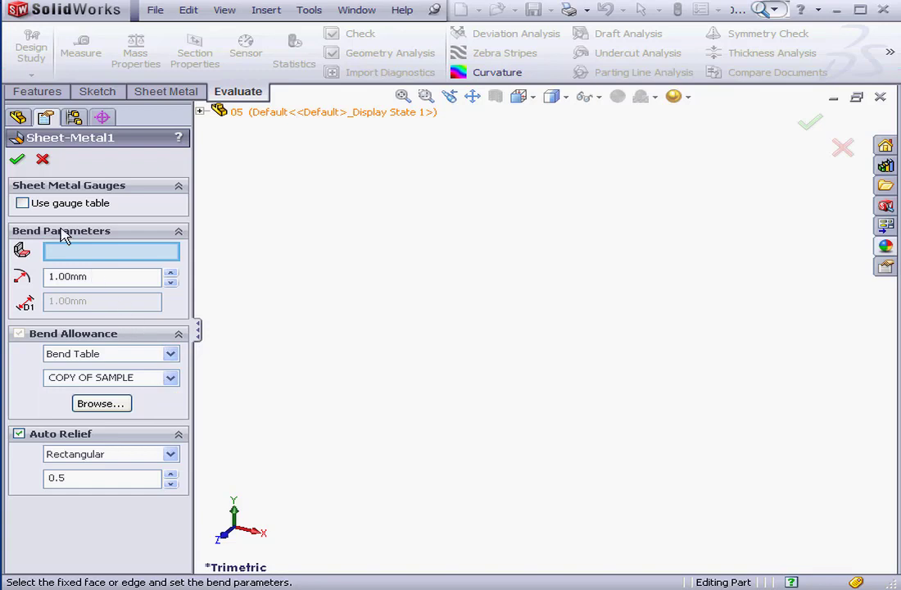
click(17, 159)
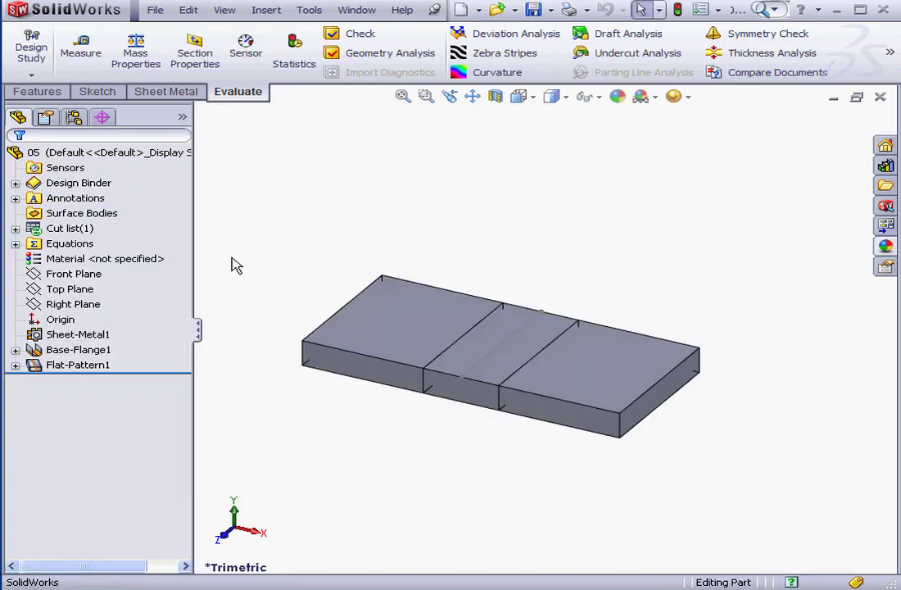
- Measure the middle bend edge's flat length, which reads 2.50mm
click(60, 39)
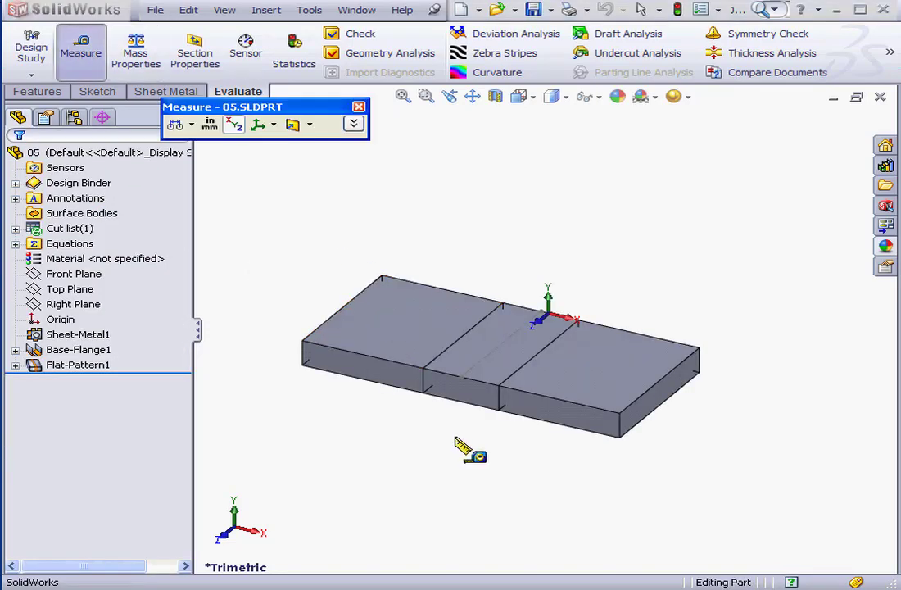
click(470, 403)
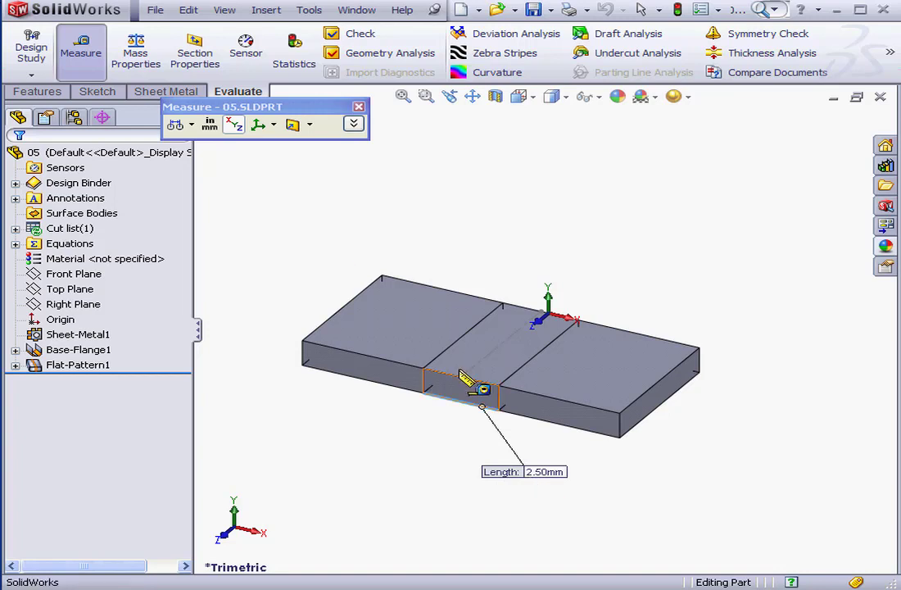
click(358, 107)
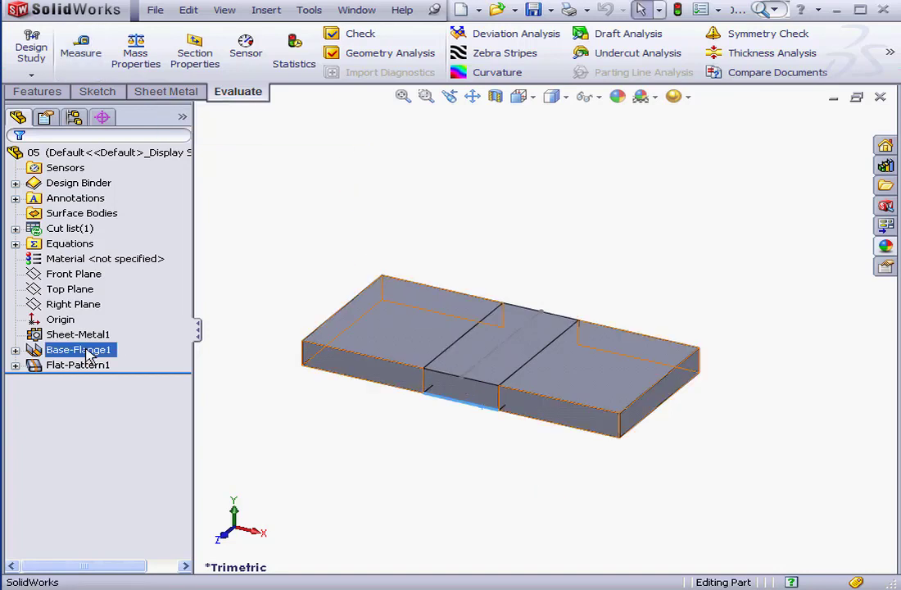
- Change Sheet-Metal1's bend radius to 1.5 mm
right_click(77, 336)
click(86, 287)
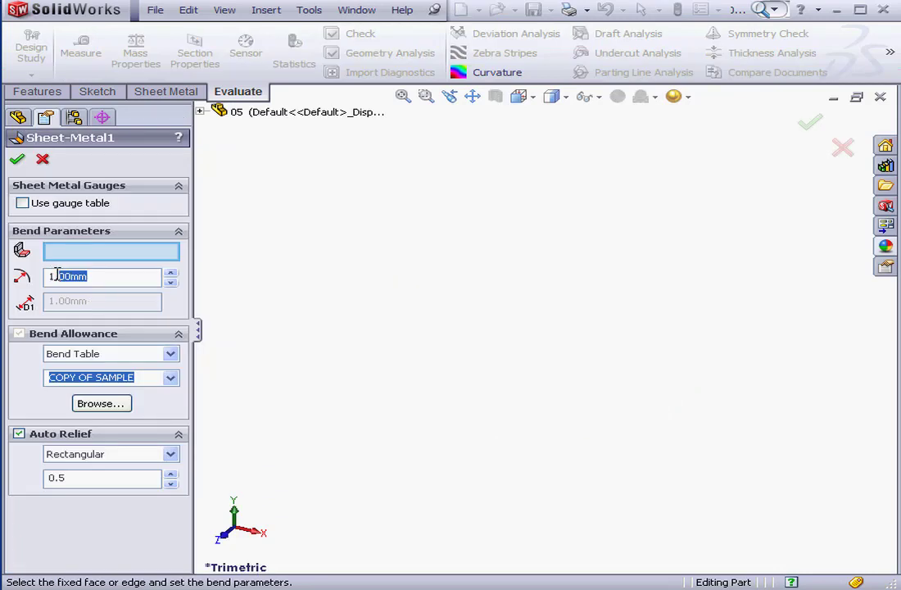
text(5)
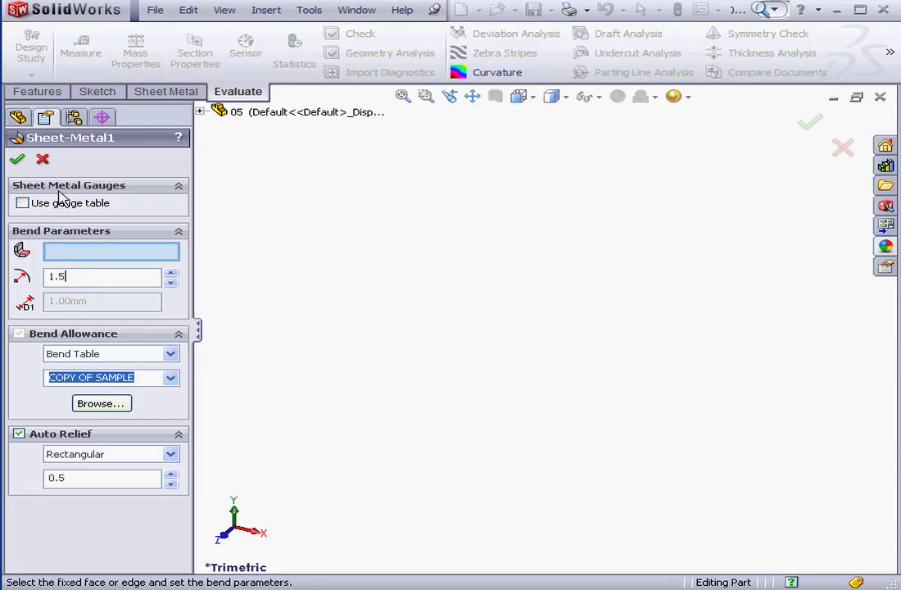
click(18, 159)
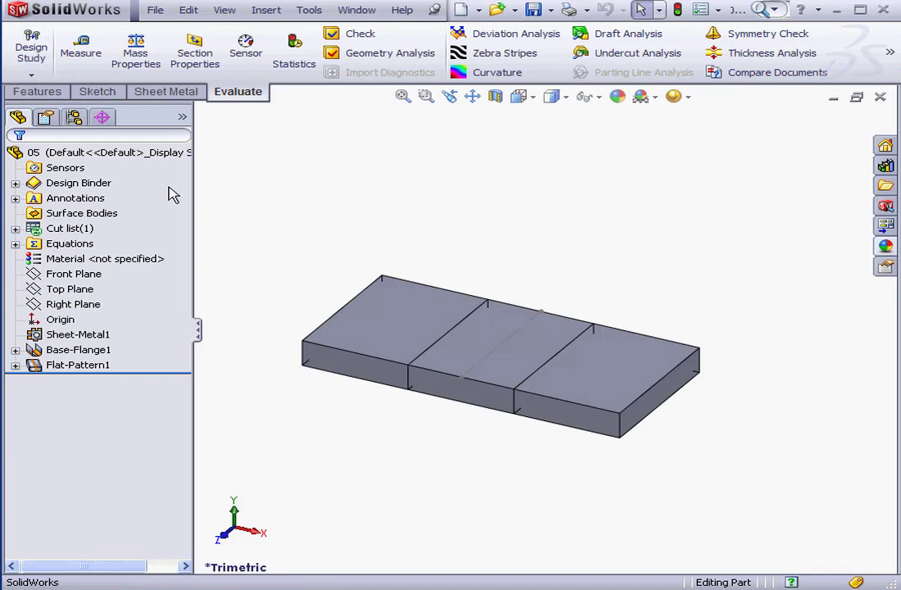
- Re-measure the bend edge at the new radius, now reading 3.50mm
click(81, 51)
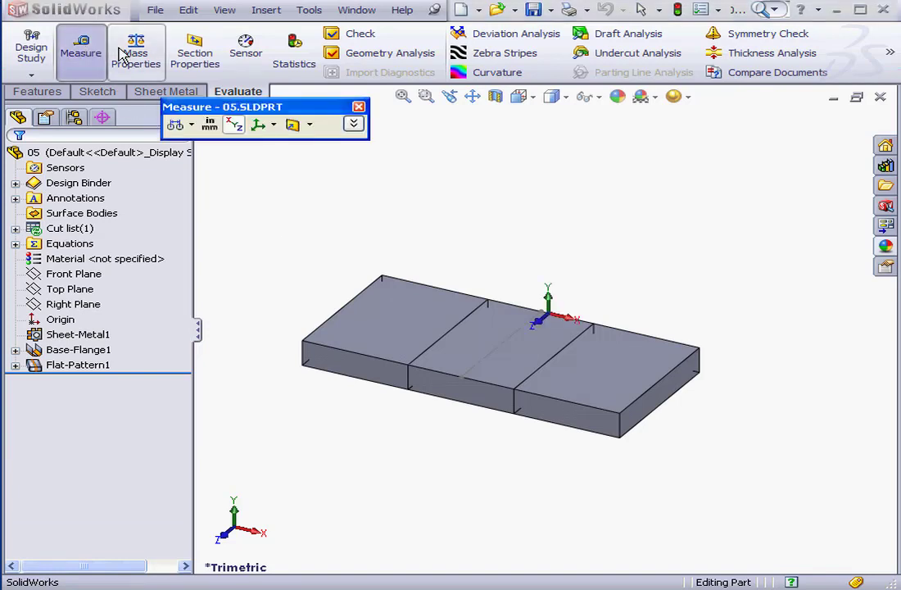
click(497, 411)
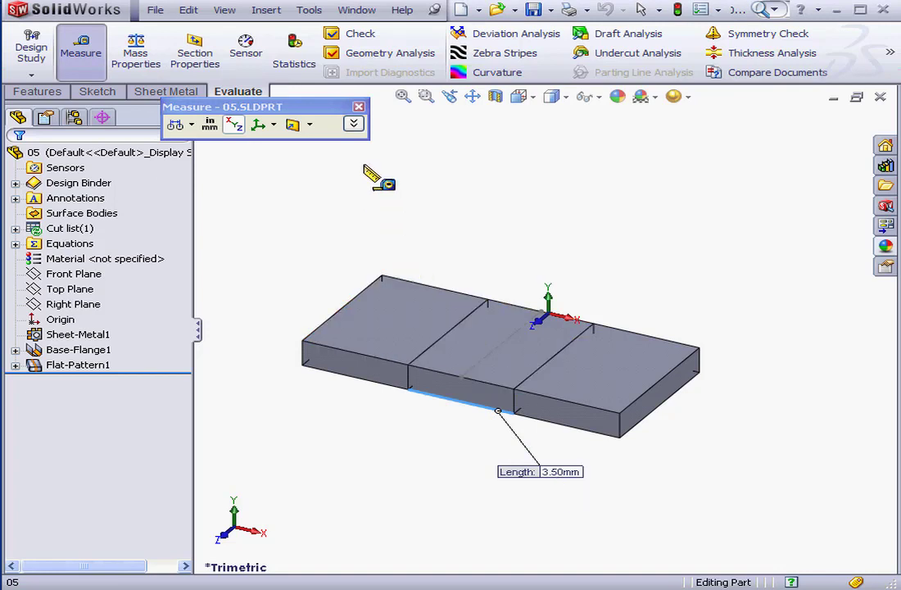
click(358, 106)
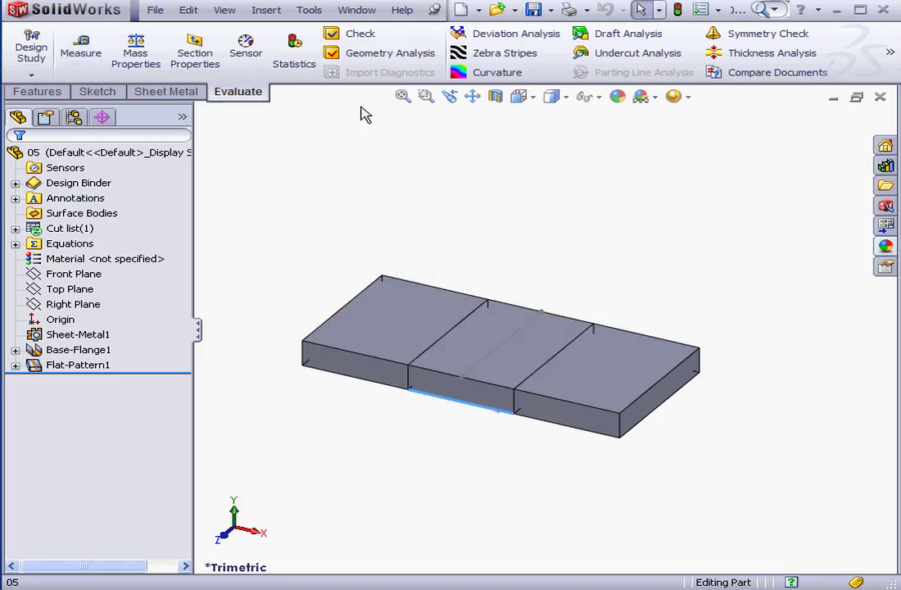
- Set Sheet-Metal1's bend radius to 1.25 mm, checking the table's 0.0025 and 0.0035 values at 90
right_click(106, 336)
click(95, 289)
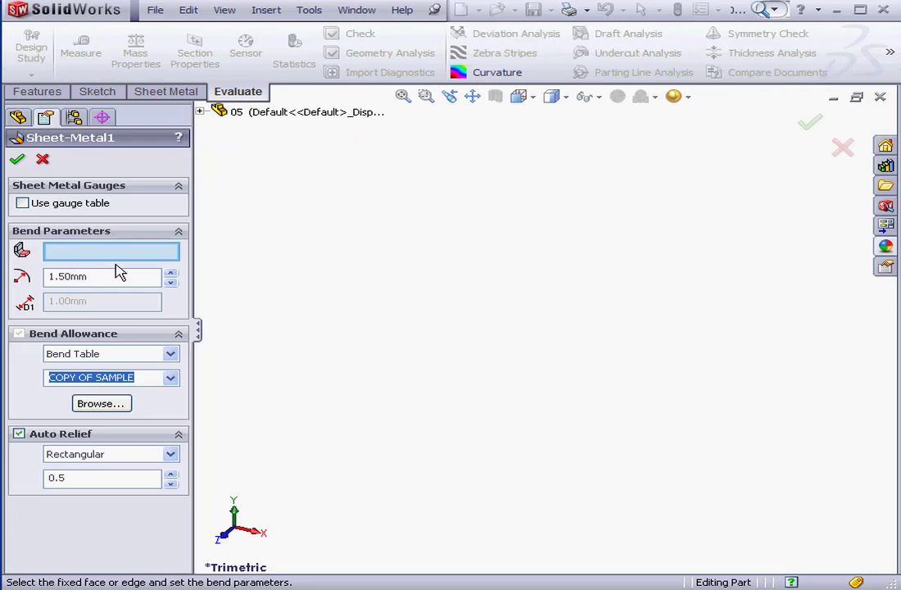
click(67, 276)
key(shift+End)
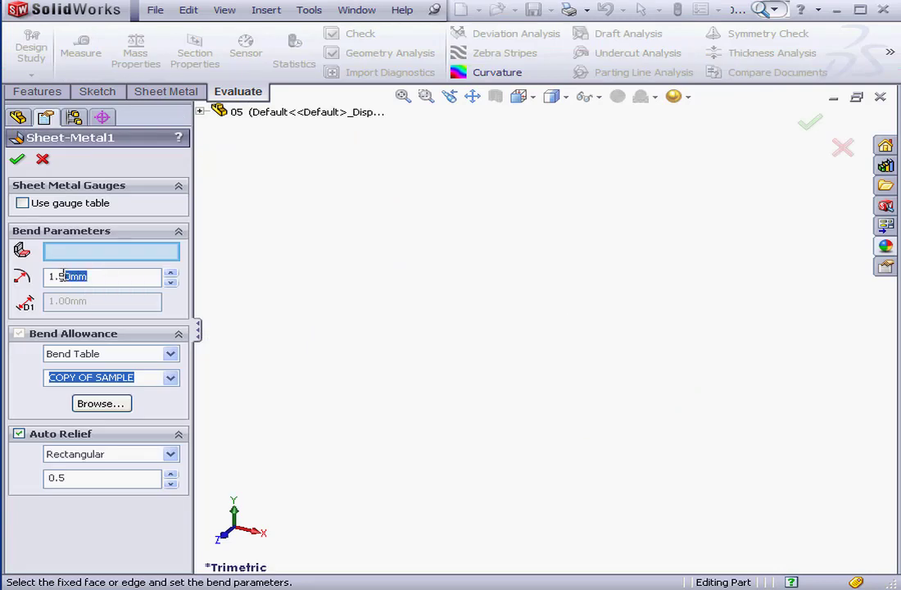
text(2)
key(Return)
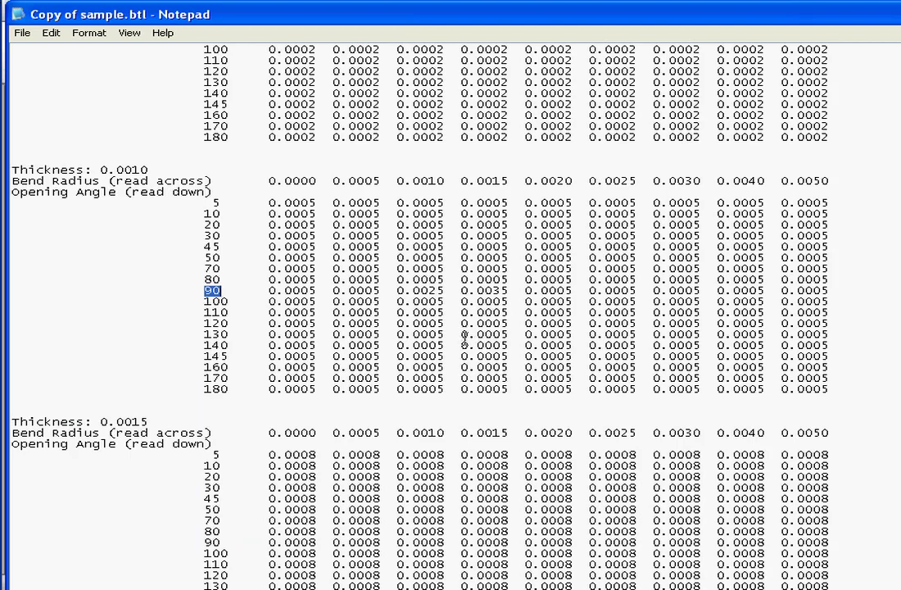
drag(427, 290, 477, 290)
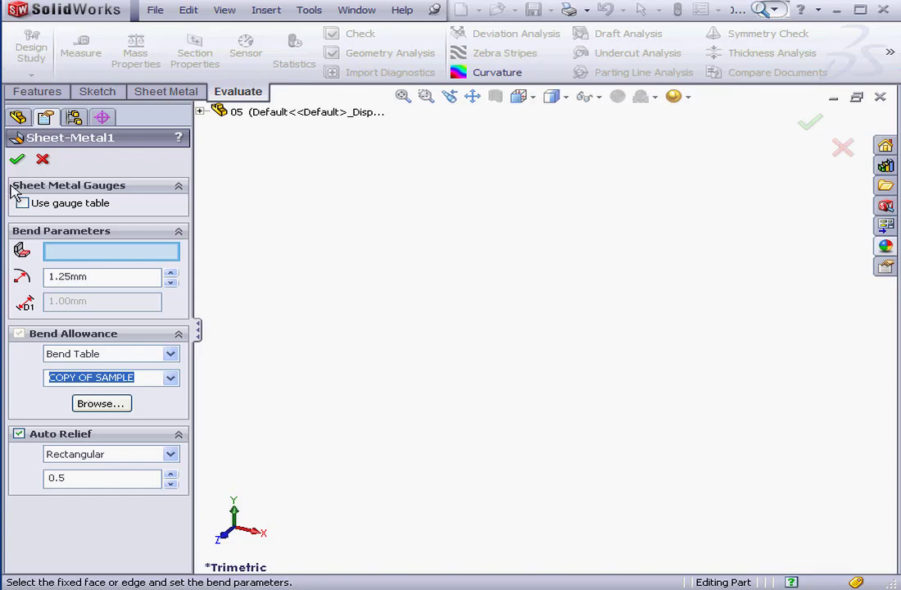
click(17, 159)
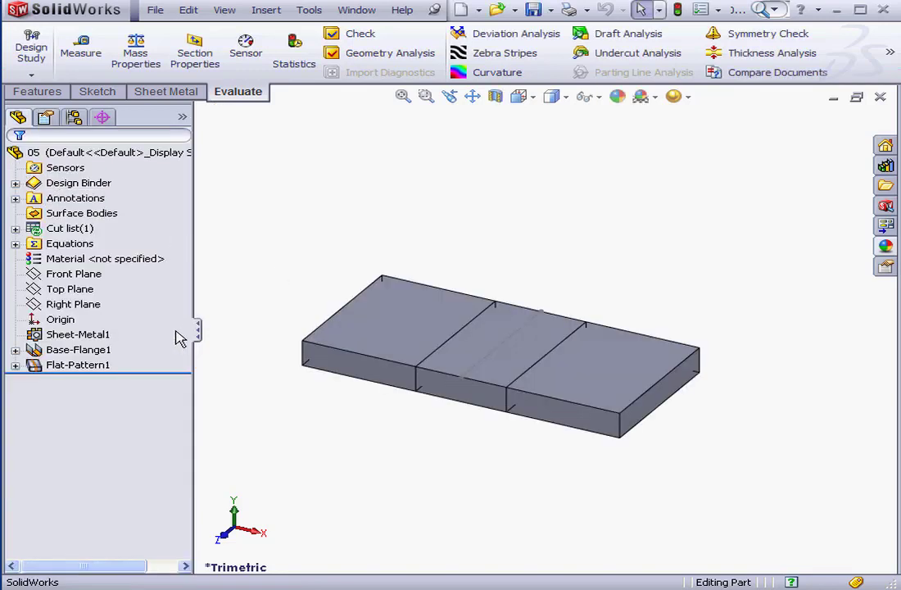
- Clear the selection and measure the bend edge at 1.25 mm radius, reading 3mm
click(111, 352)
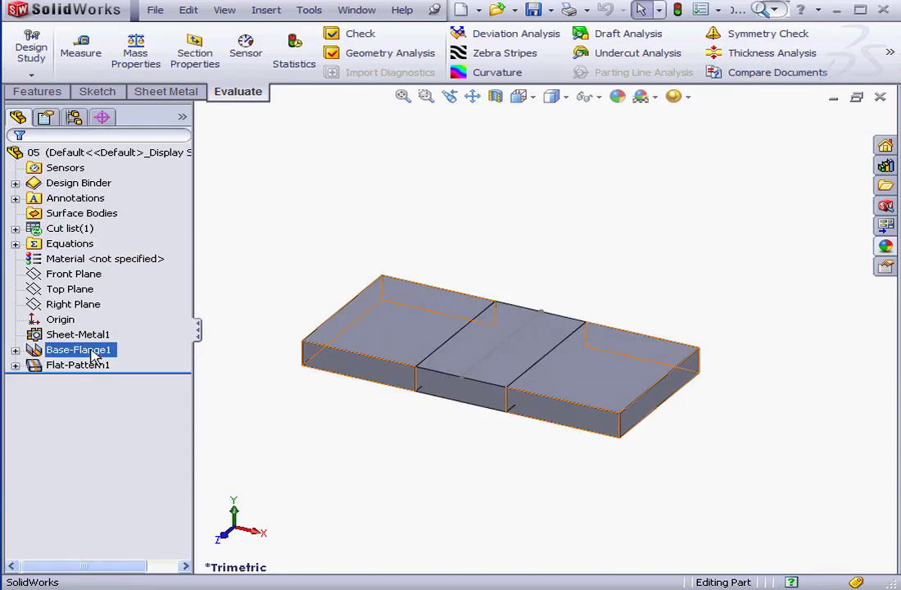
key(Escape)
click(82, 57)
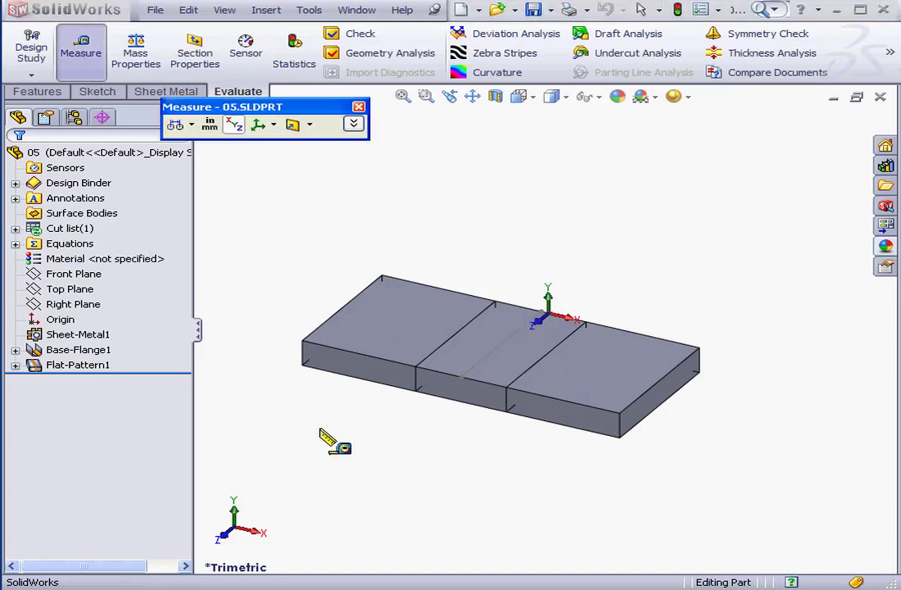
click(484, 408)
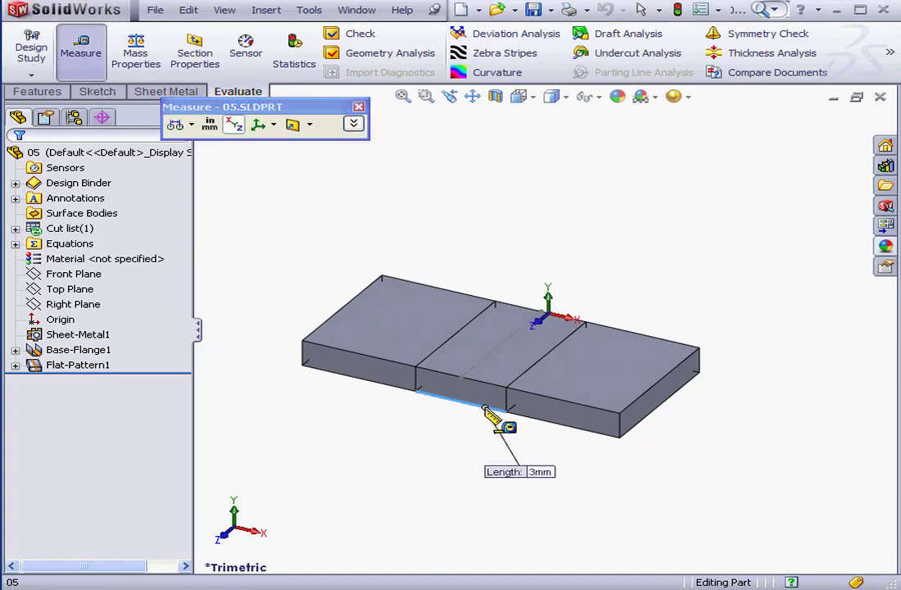